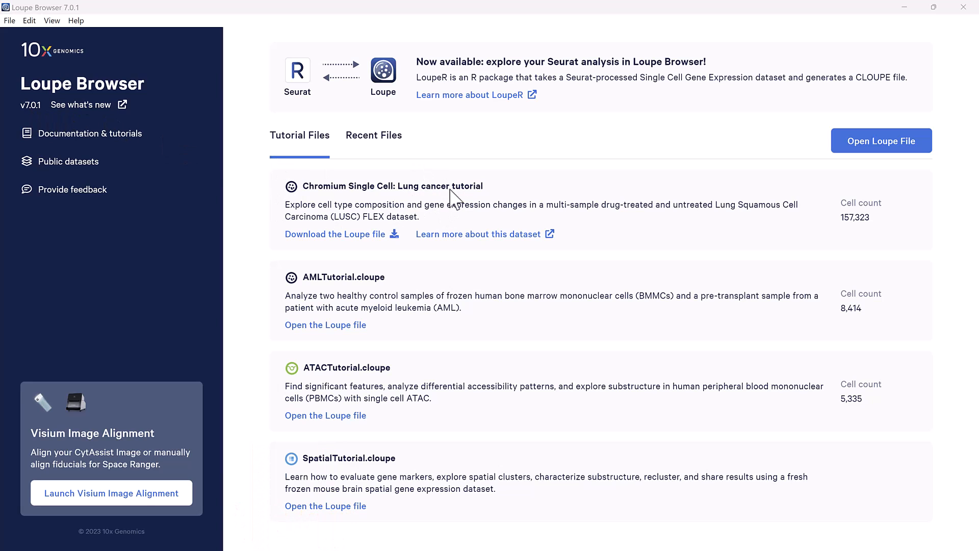
Download the Loupe file for the Chromium Single Cell lung cancer tutorial
left_click(334, 236)
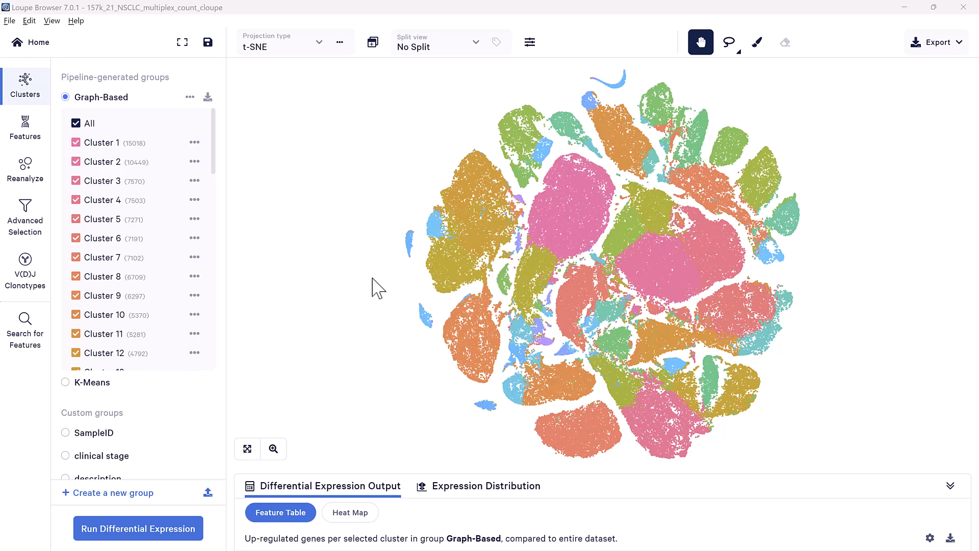
Examine the t-SNE cluster plot up close and restore the full plot view
mouse_move(375, 279)
left_mouse_down()
mouse_move(322, 249)
mouse_move(285, 253)
mouse_move(262, 288)
mouse_move(405, 291)
mouse_move(439, 276)
left_mouse_up()
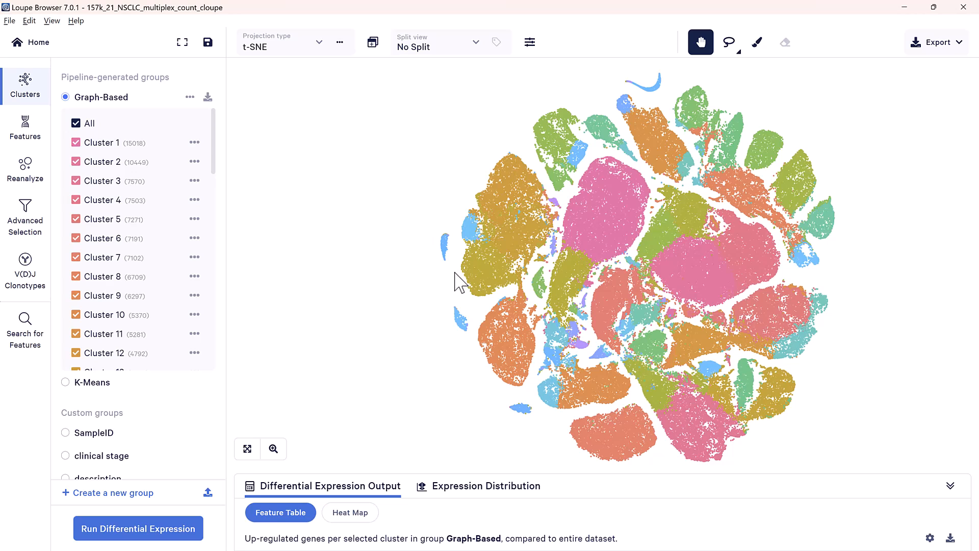
scroll(461, 282, "up", 3)
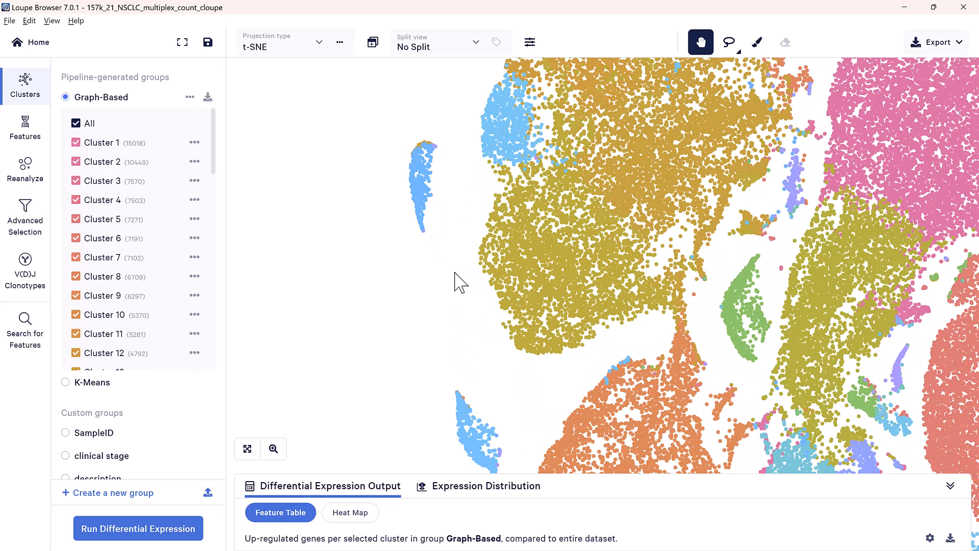
scroll(461, 282, "down", 5)
mouse_move(277, 449)
left_mouse_down()
mouse_move(304, 447)
mouse_move(284, 449)
left_mouse_up()
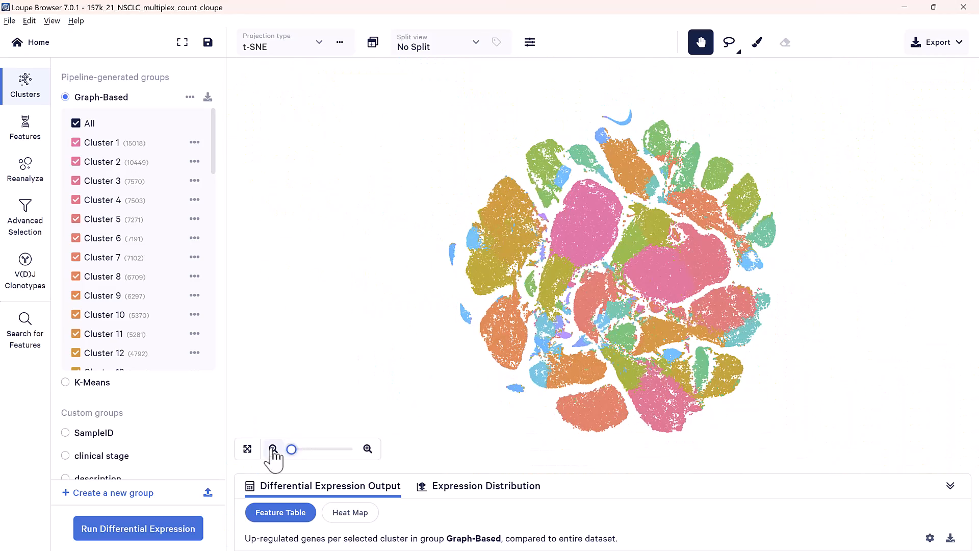
left_click(247, 448)
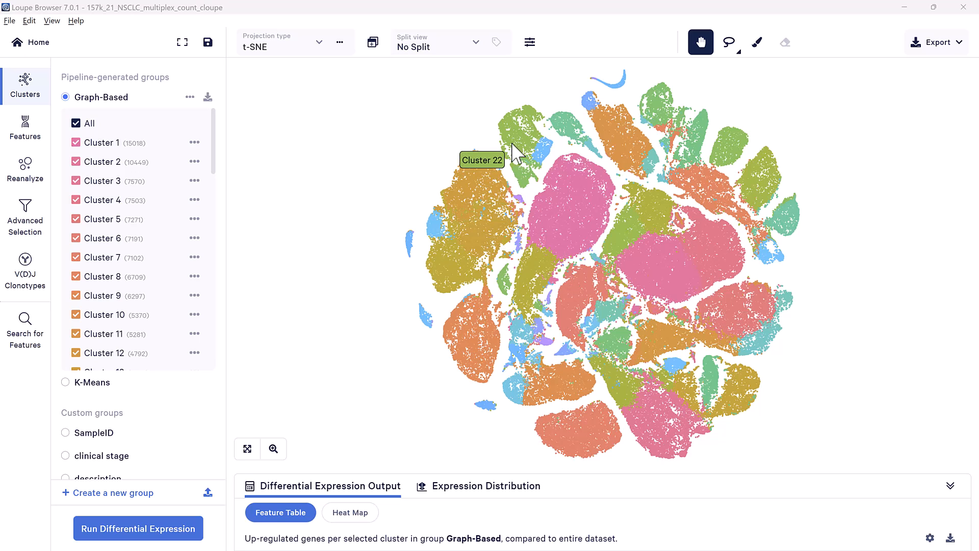
Compare the t-SNE and UMAP projections, leaving UMAP active, and open the plot's export options
left_click(316, 51)
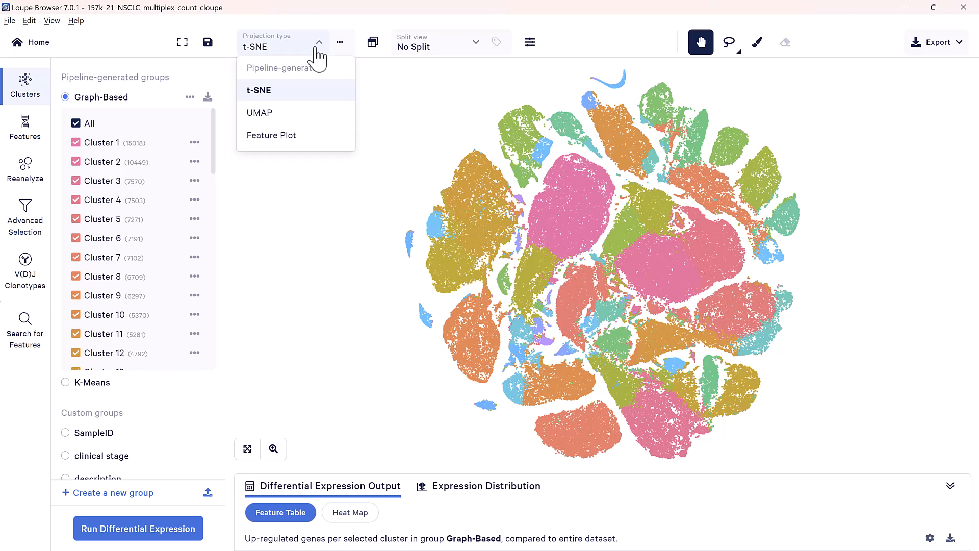
left_click(266, 116)
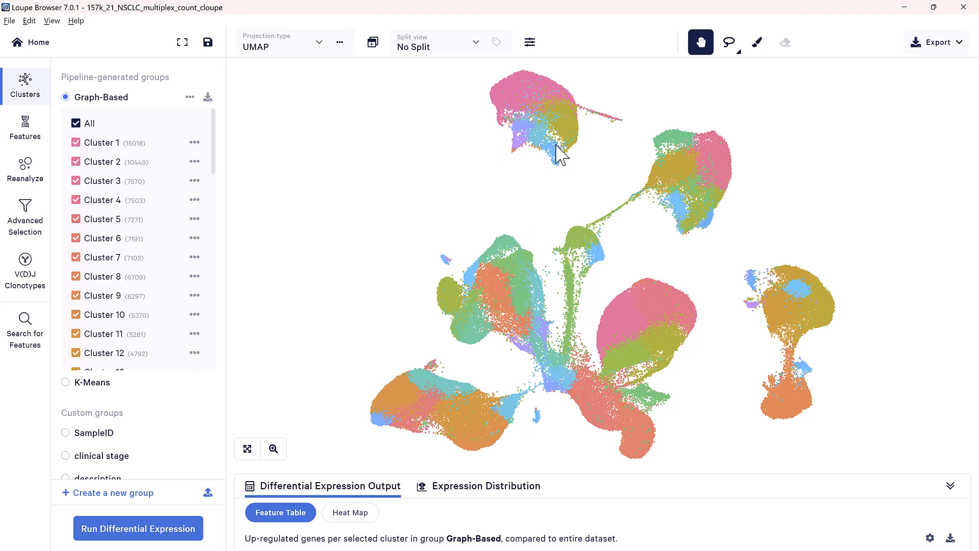
left_click(291, 45)
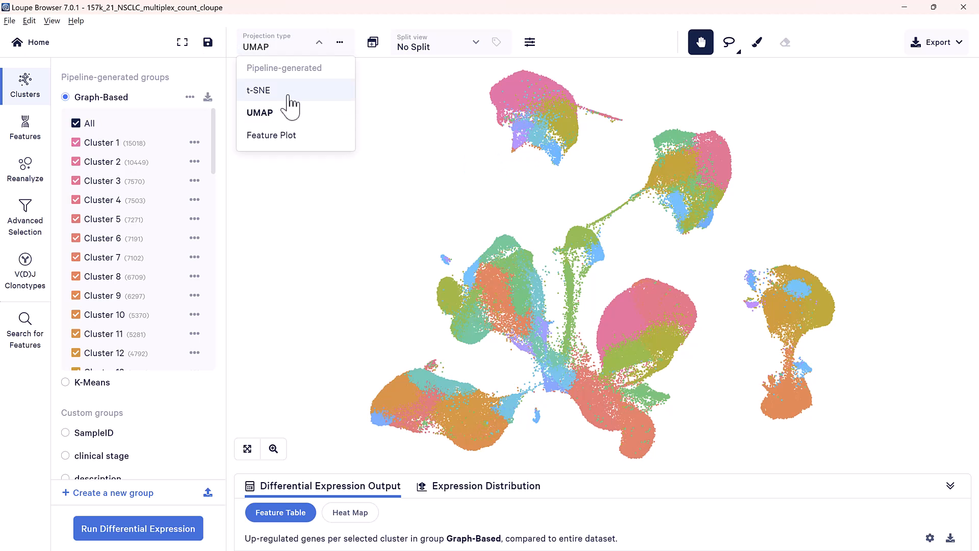
left_click(290, 97)
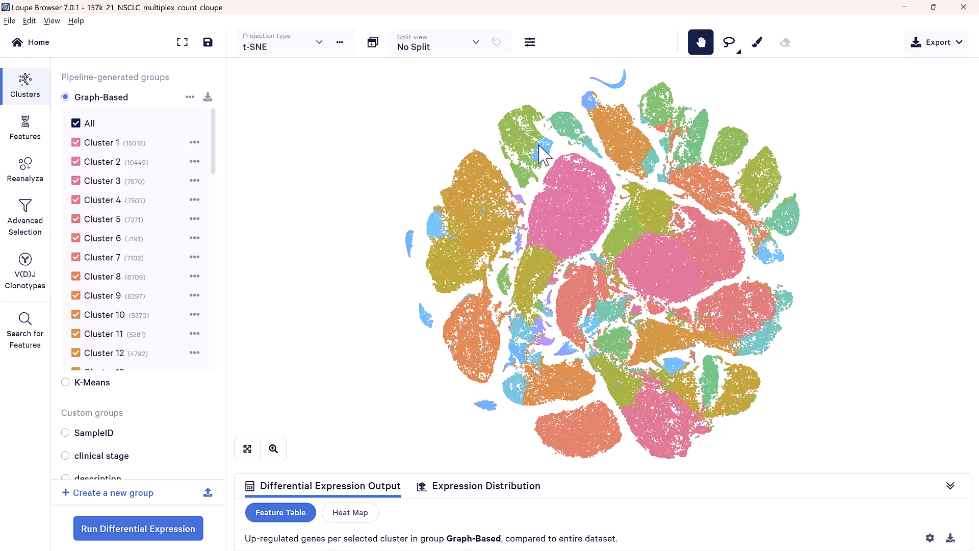
left_click(320, 44)
left_click(311, 110)
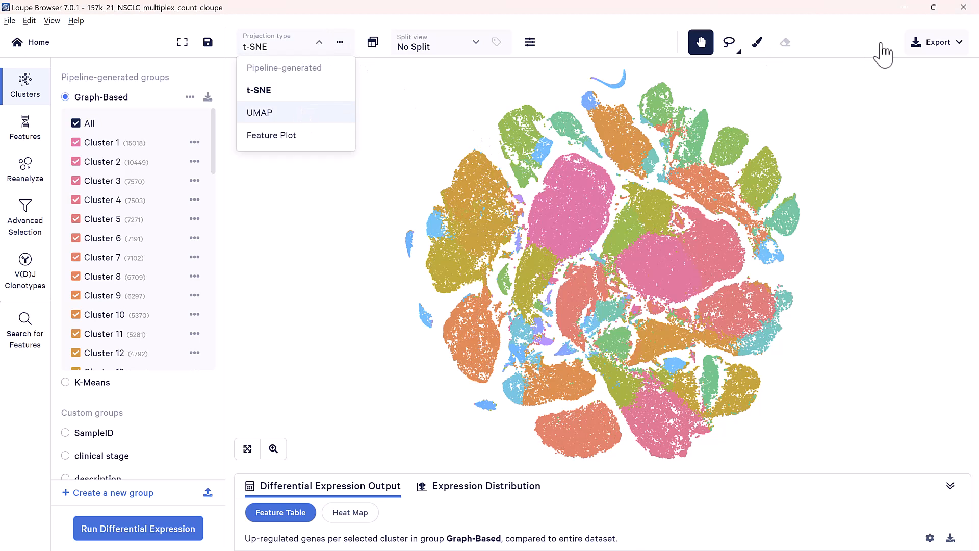
left_click(946, 50)
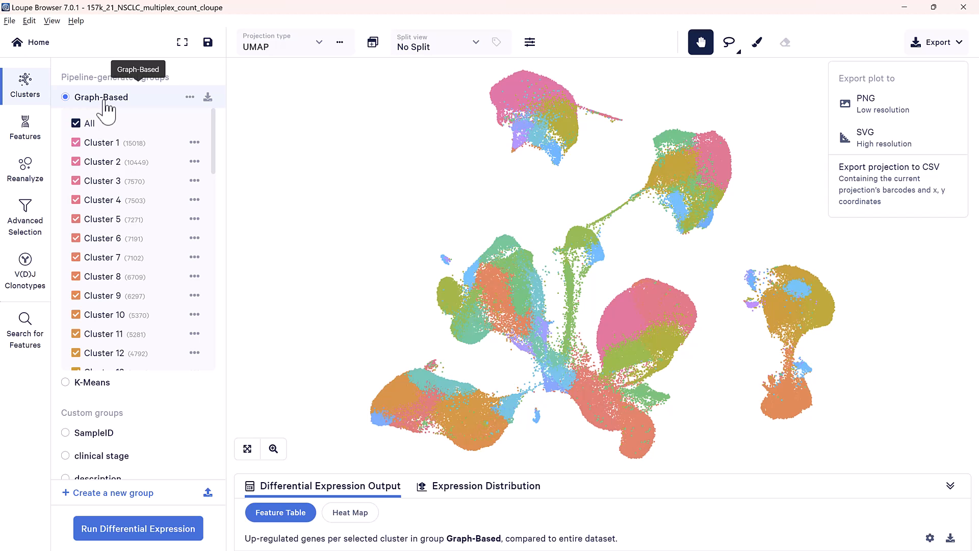
Look through the graph-based clusters, switch to K-Means clustering, and check the selectable numbers of clusters
scroll(118, 193, "down", 15)
scroll(118, 192, "up", 15)
left_click(66, 382)
left_click(124, 161)
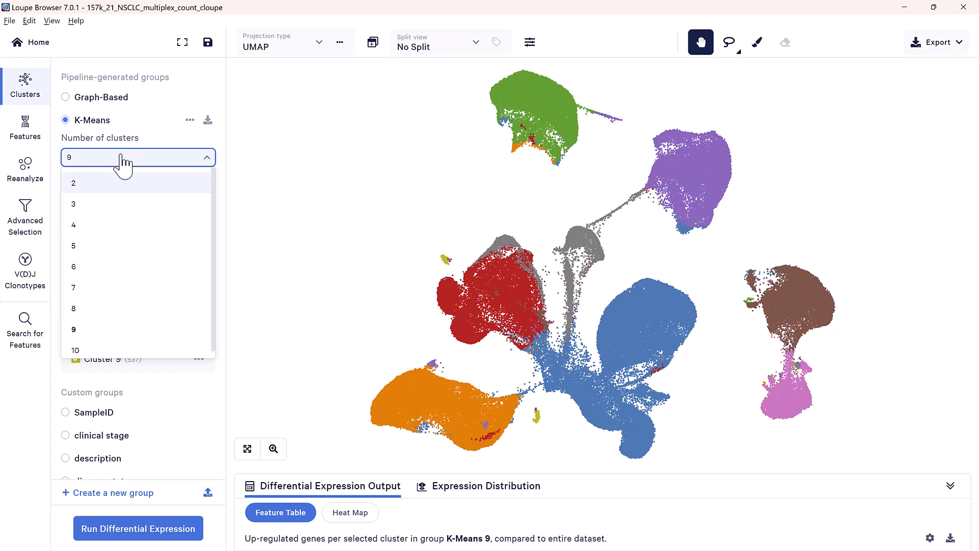
left_click(119, 157)
Color the cells by the disease state group and switch the coloring to SampleID
scroll(140, 408, "down", 3)
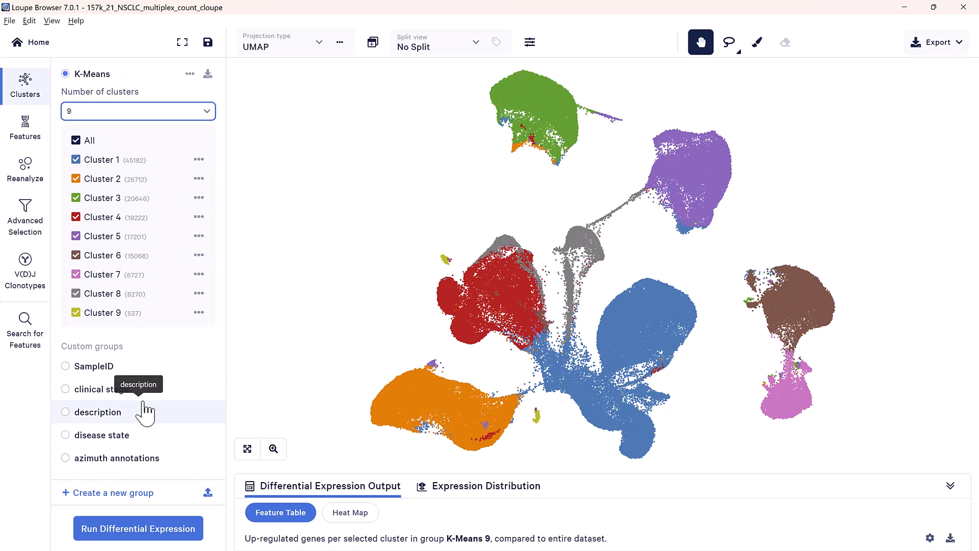
left_click(88, 436)
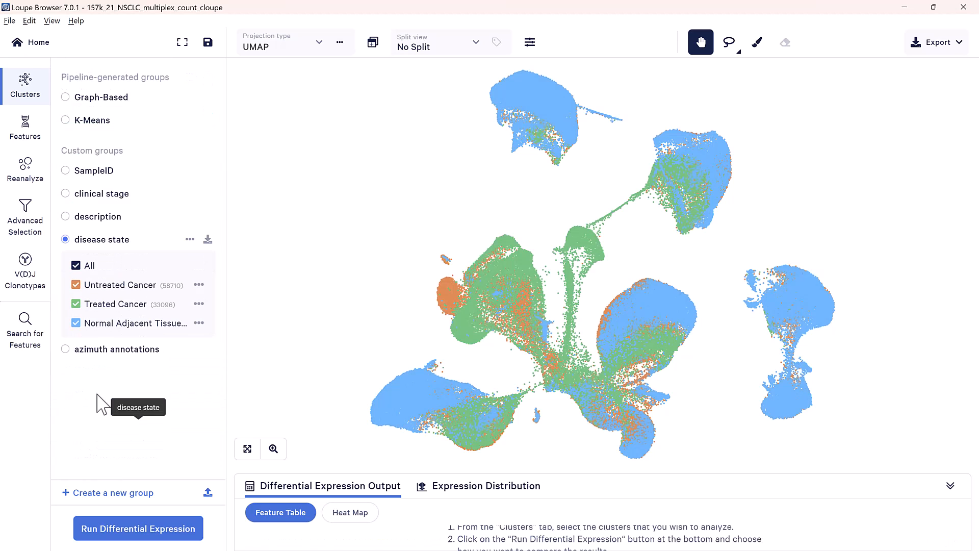
left_click(121, 177)
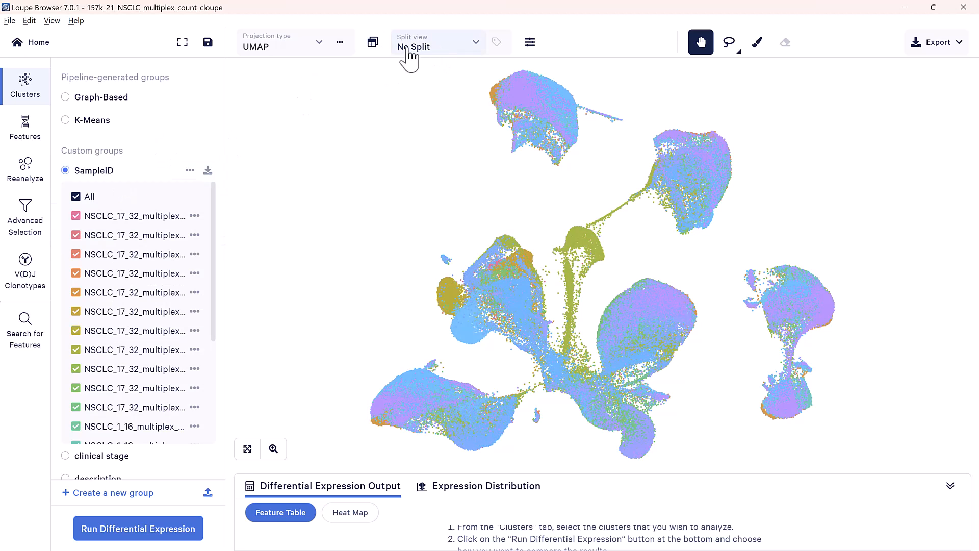
Split the UMAP view by disease state
left_click(434, 50)
scroll(444, 143, "down", 3)
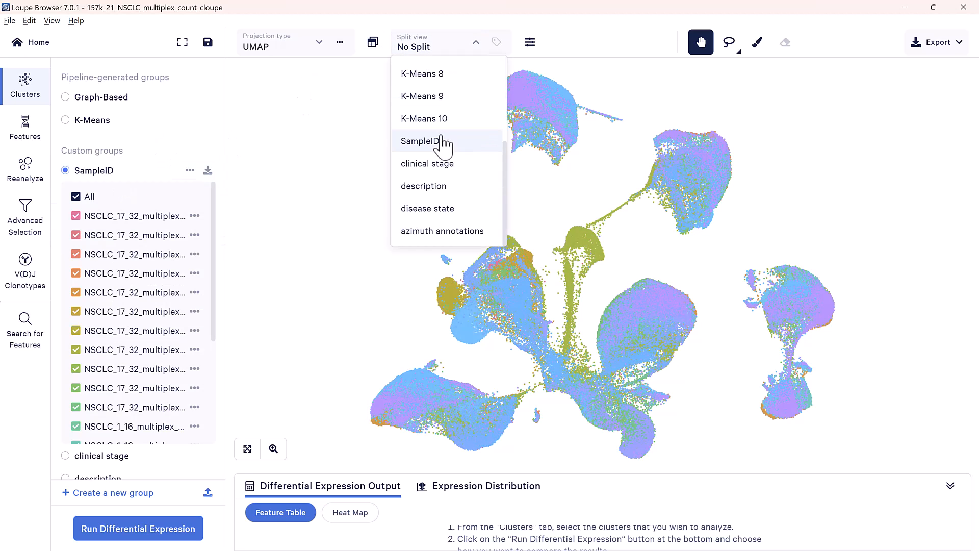
left_click(434, 210)
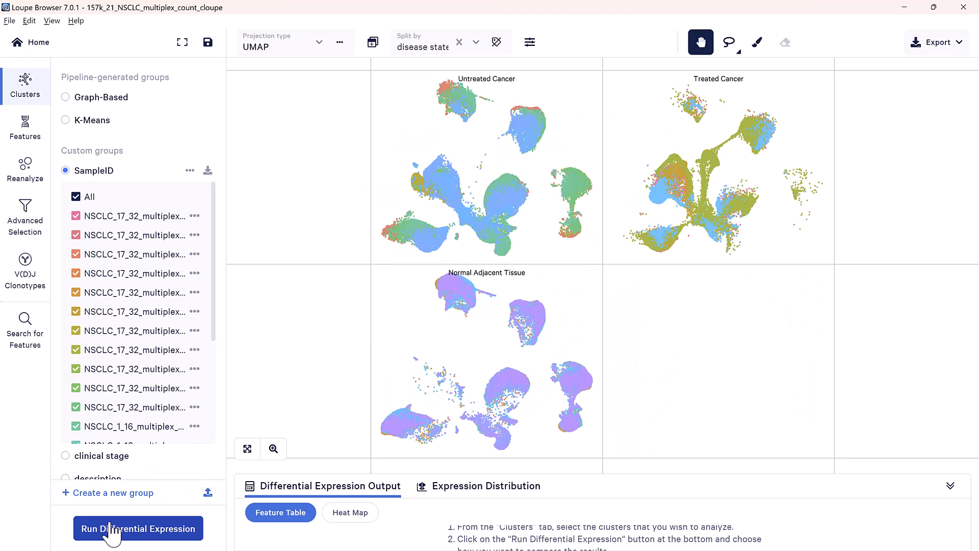
Review the cluster comparison options in the differential expression settings for SampleID and close the settings without running an analysis
left_click(138, 532)
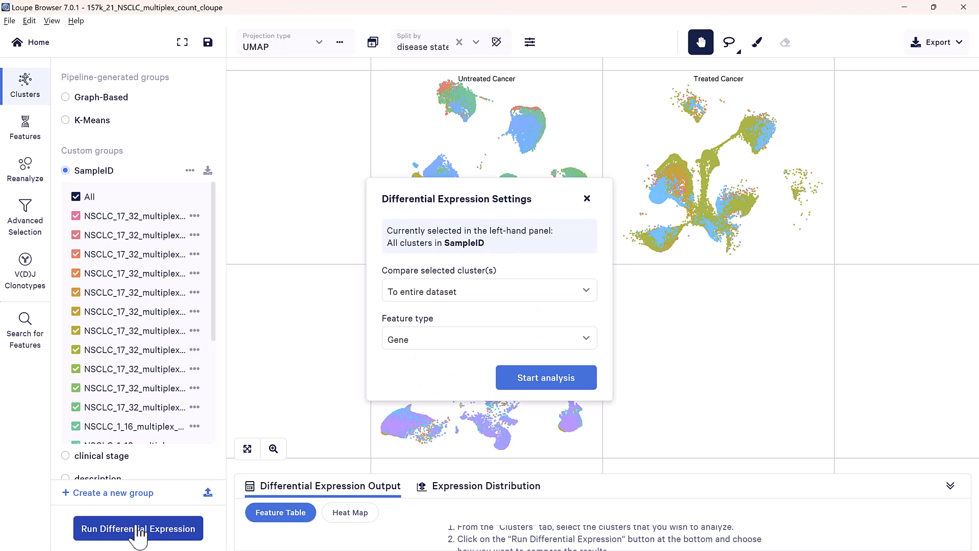
left_click(464, 296)
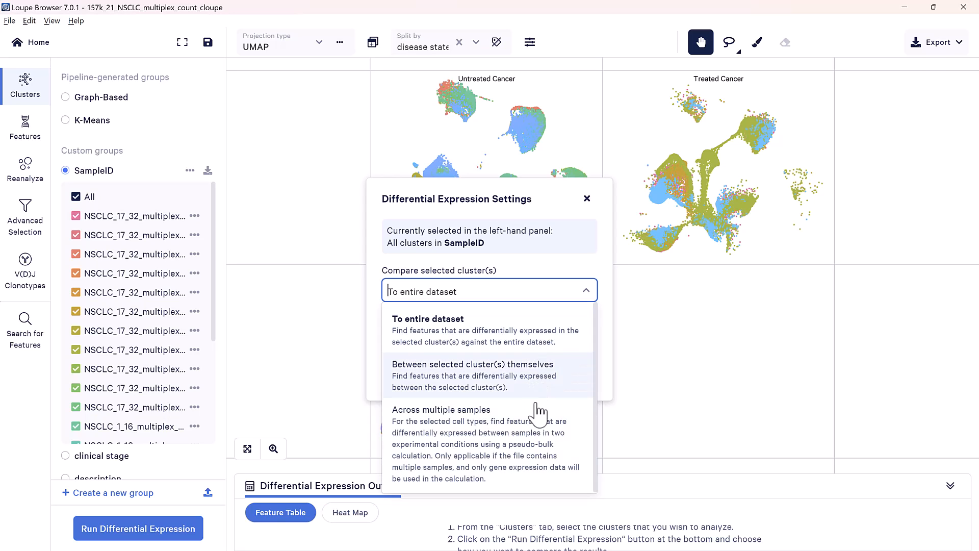
left_click(538, 294)
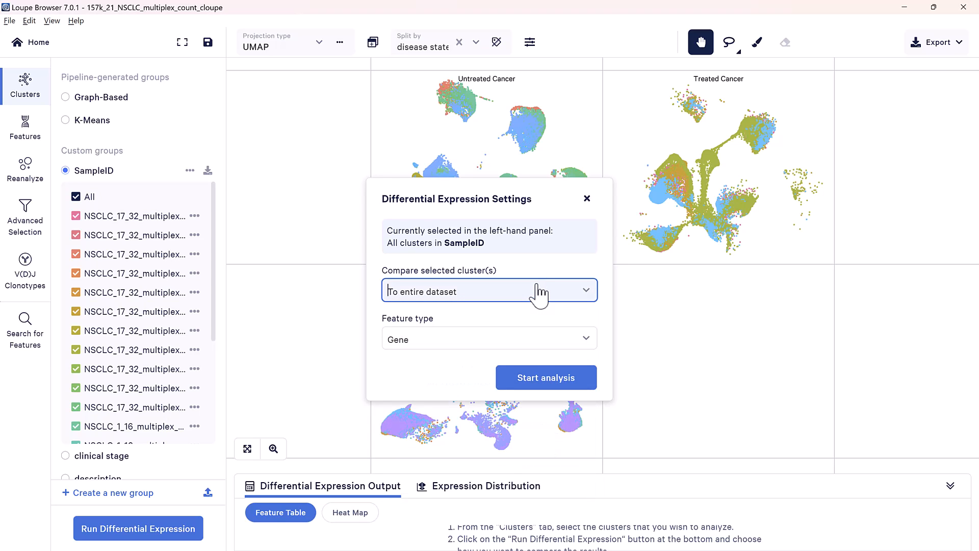
left_click(587, 199)
Run gene differential expression on all clusters in the disease state group, compared to the entire dataset
scroll(134, 322, "down", 2)
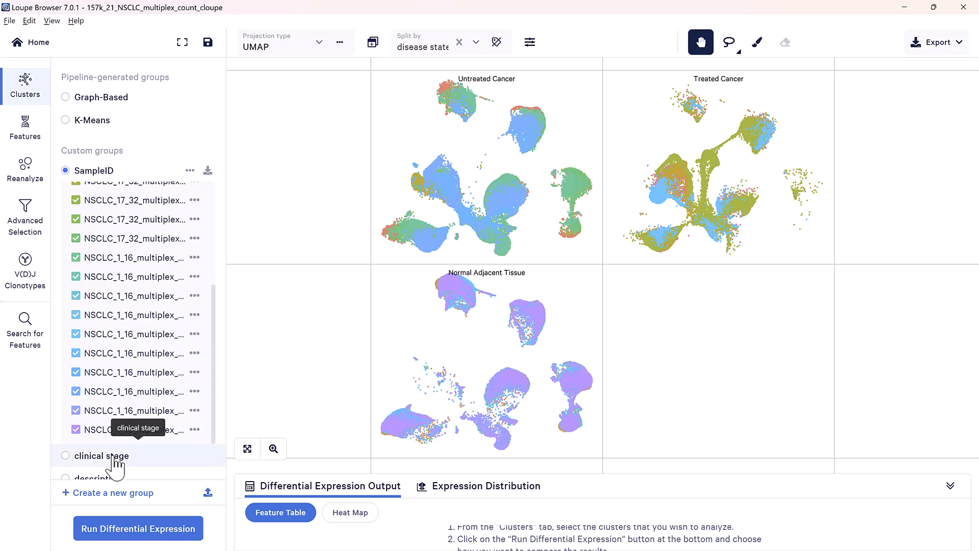
scroll(117, 462, "down", 2)
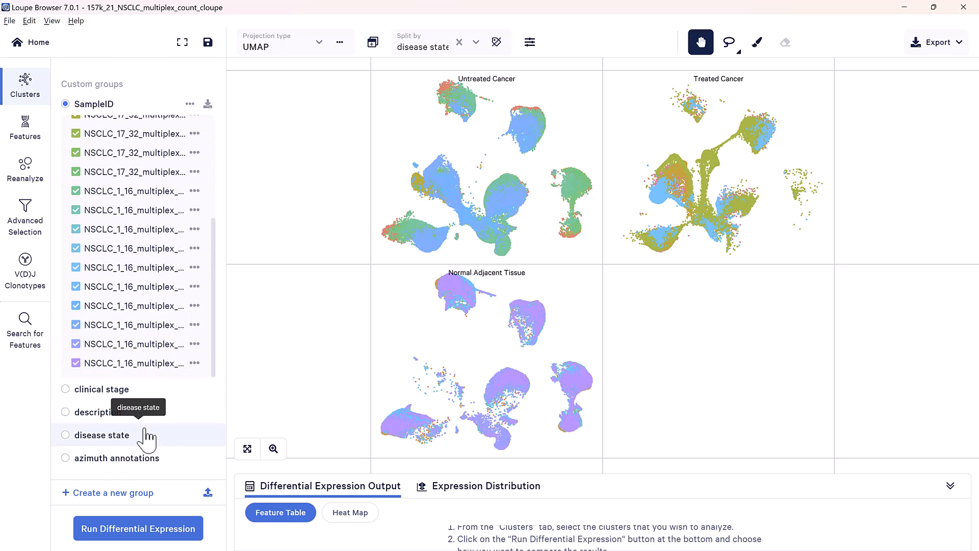
left_click(83, 434)
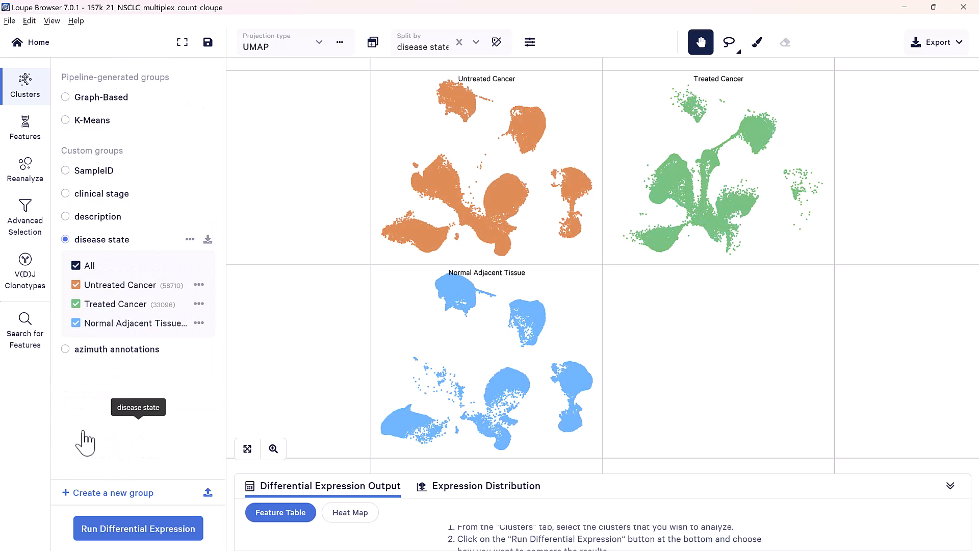
left_click(116, 532)
left_click(447, 293)
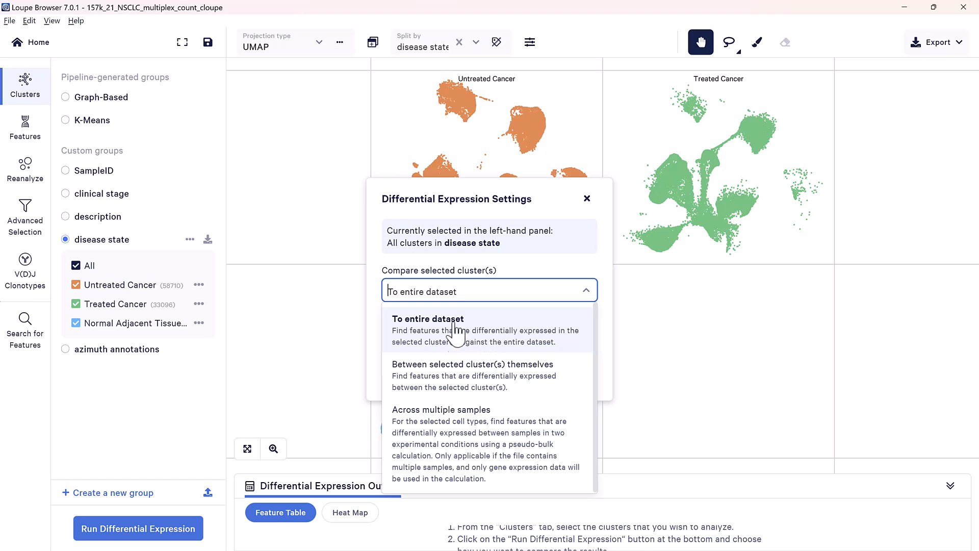
left_click(492, 326)
left_click(510, 385)
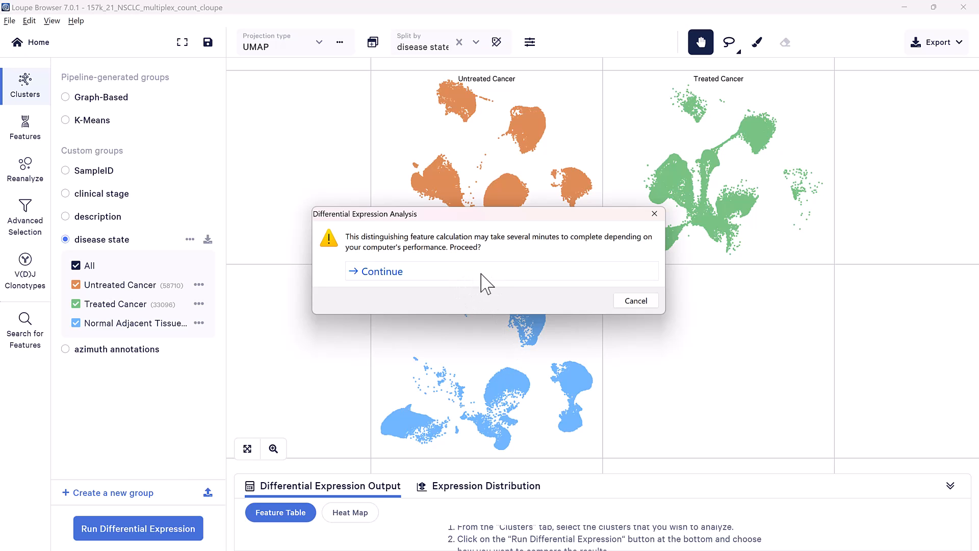
left_click(398, 275)
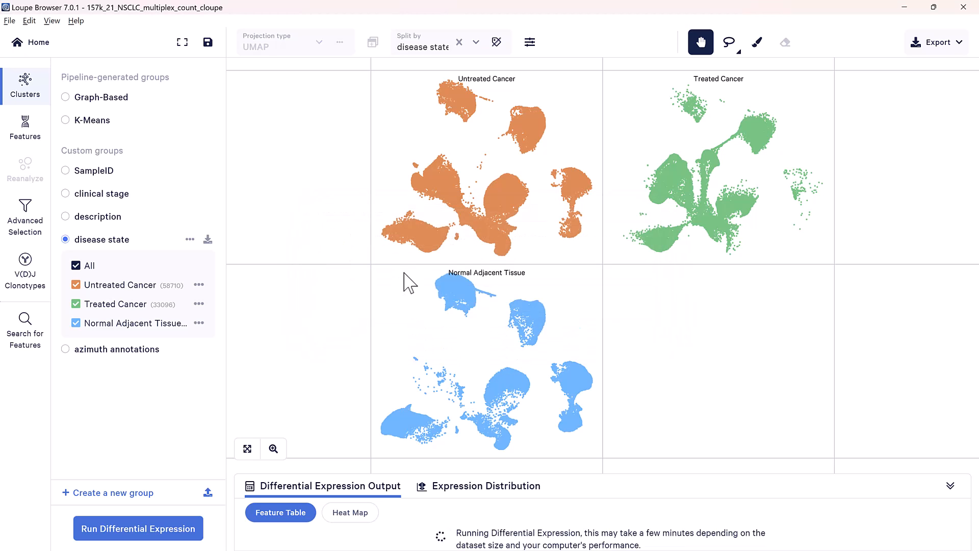
Enlarge the differential expression output, keep the filter on up-regulated genes per selected cluster, and stop hiding genes with low average count
left_click_drag(291, 459, 320, 204)
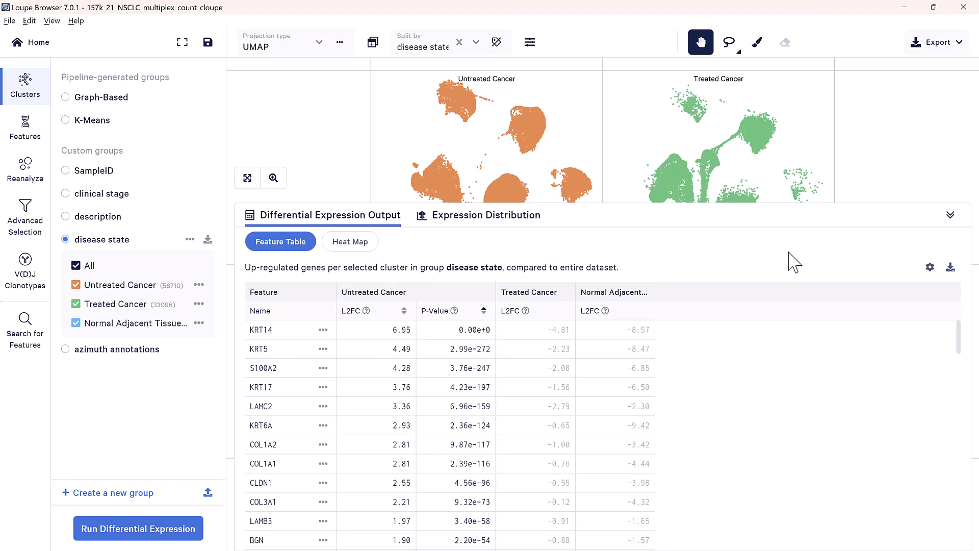
left_click(930, 269)
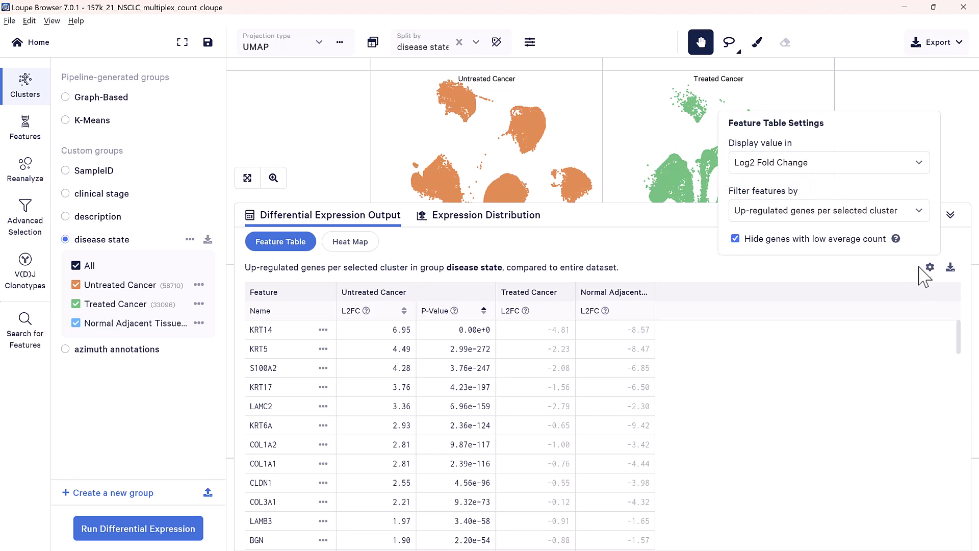
left_click(791, 211)
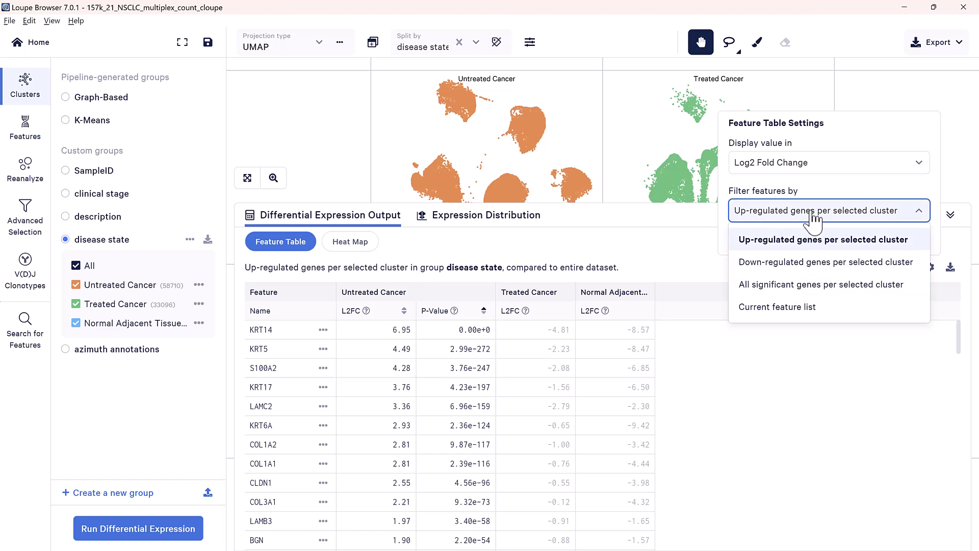
left_click(816, 235)
left_click(746, 245)
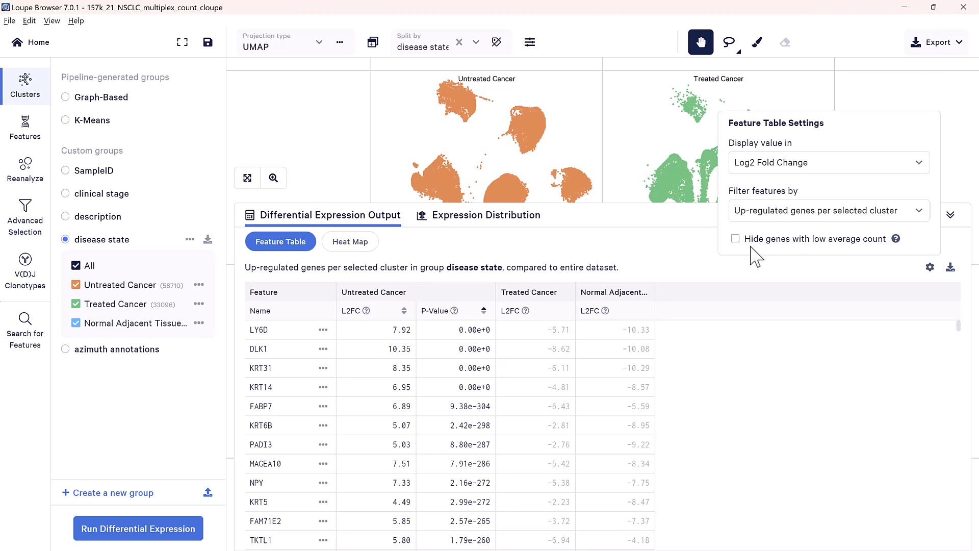
Export the top 50 genes of the feature table to CSV
left_click(951, 268)
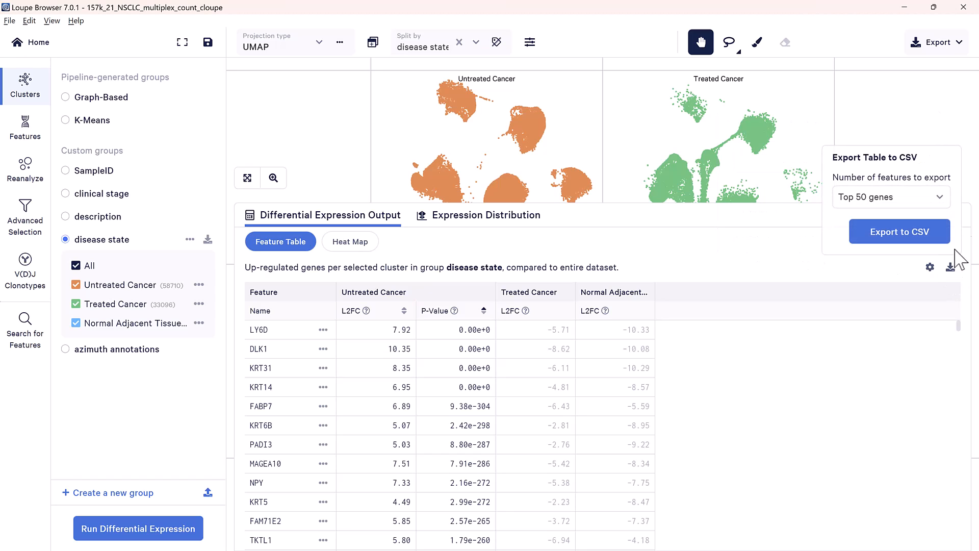
left_click(918, 200)
left_click(918, 203)
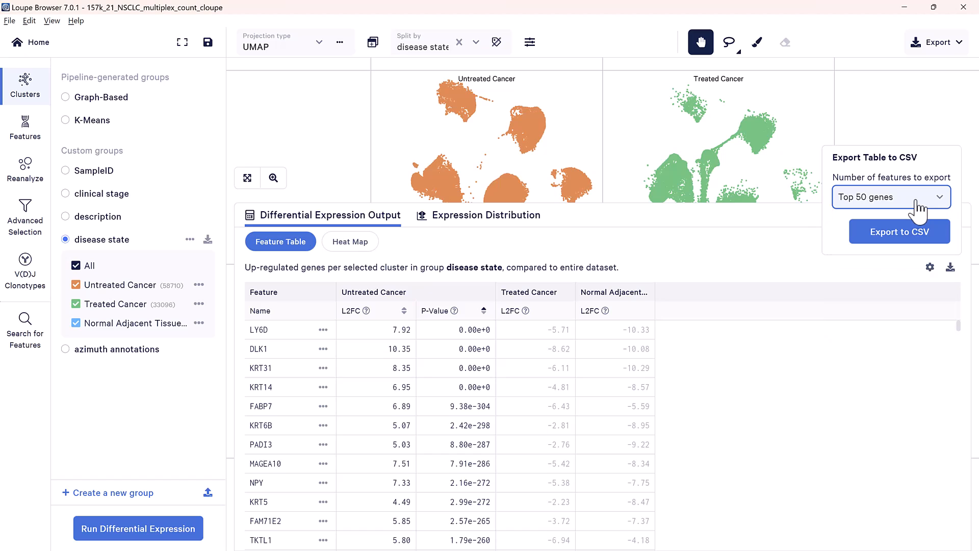
left_click(900, 244)
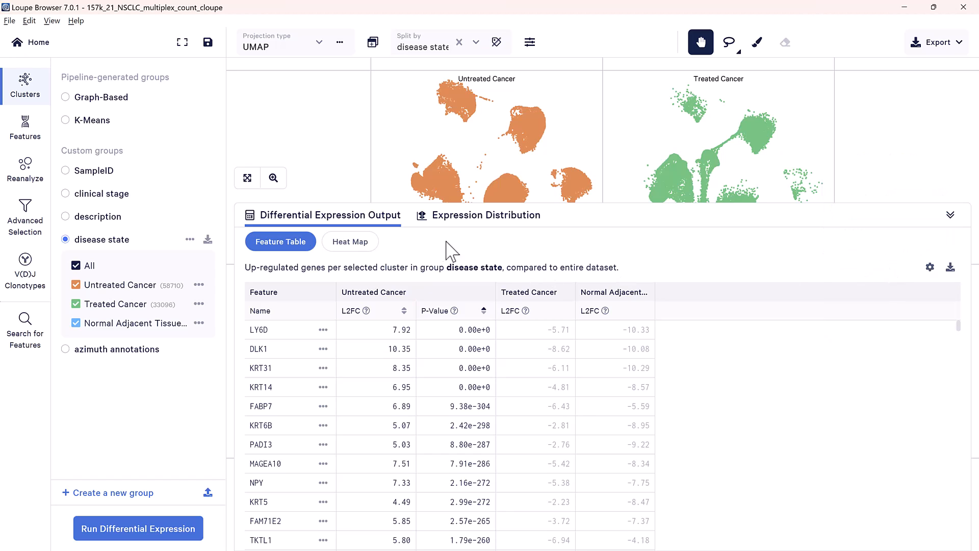
Show the differential expression results as a heat map and open its export options
left_click(368, 251)
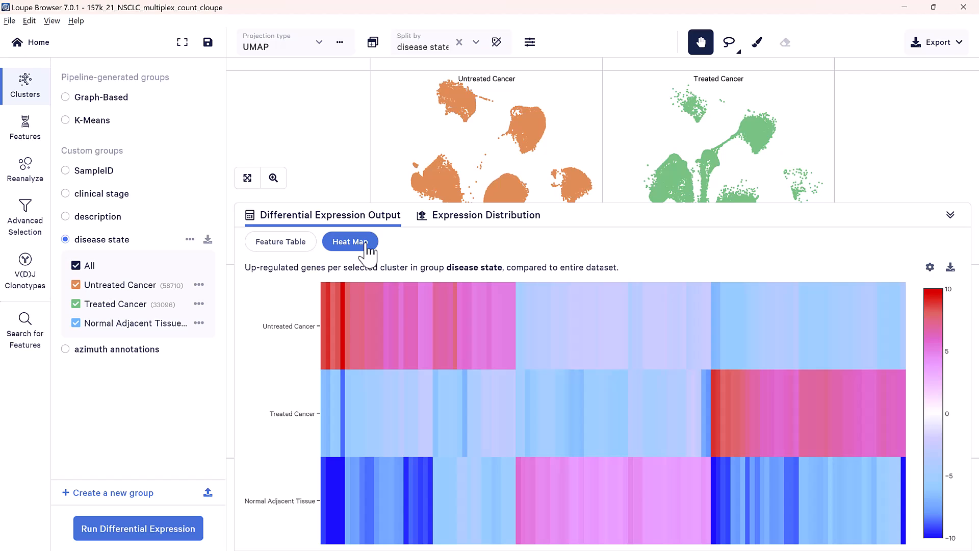
mouse_move(345, 304)
left_click(949, 267)
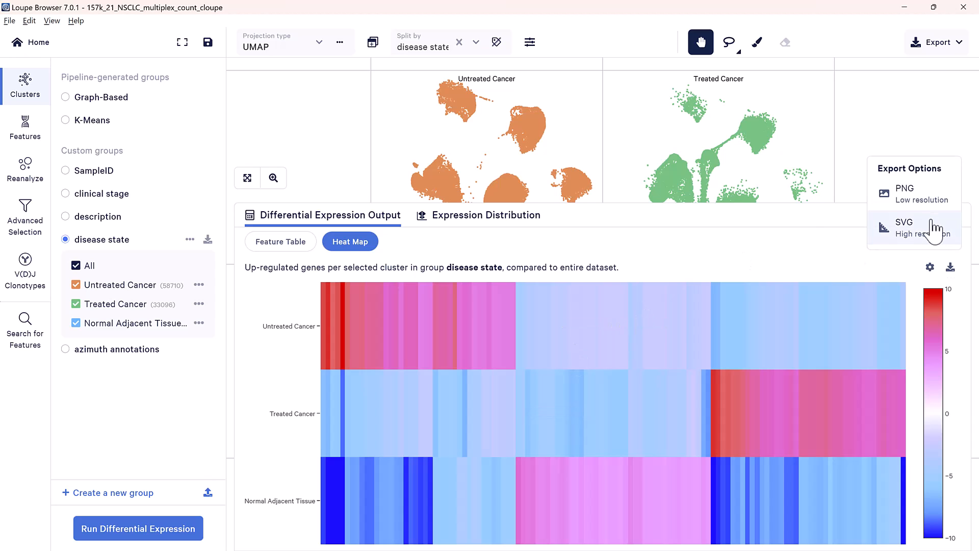
Export the heat map as a high-resolution SVG, and return to the feature table with the output area reduced
left_click(908, 227)
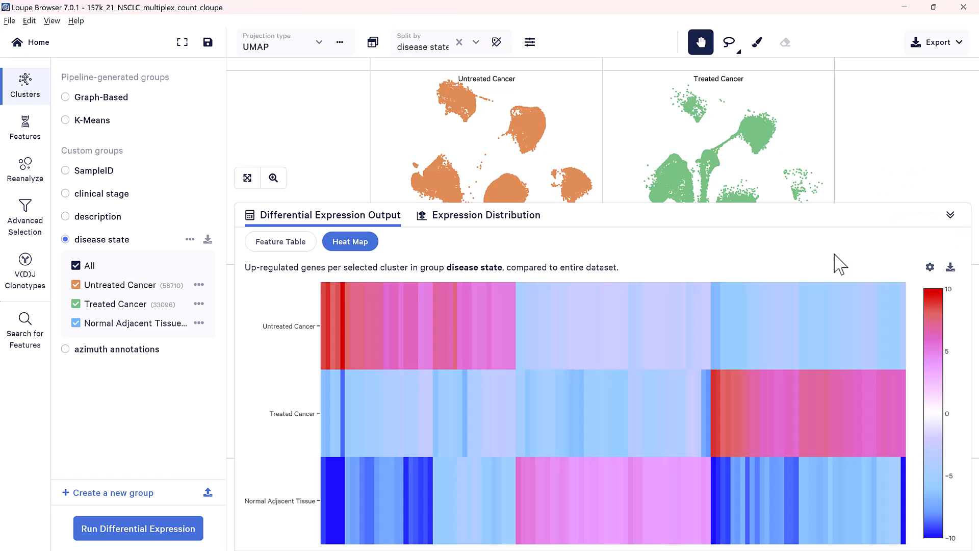
left_click(305, 242)
left_click_drag(367, 202, 385, 357)
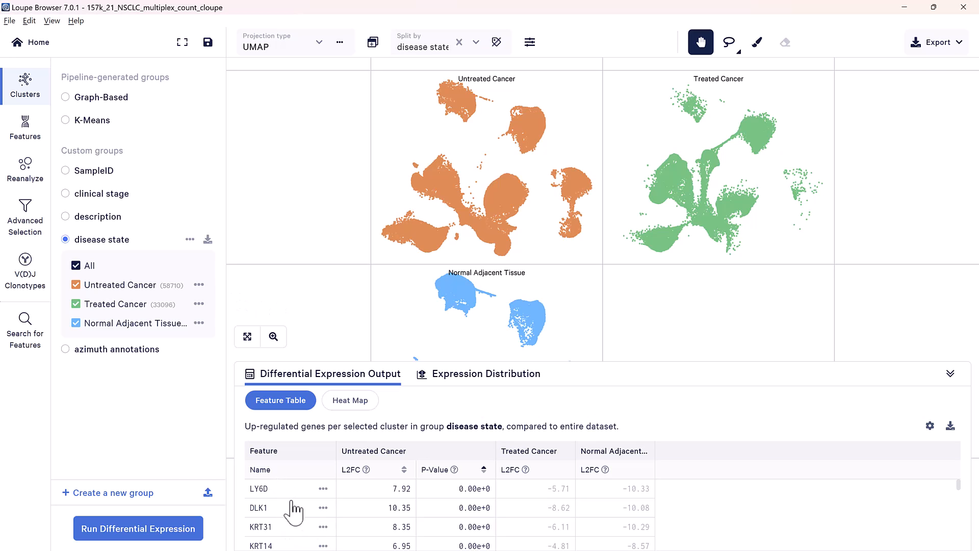
Display only the Basal cluster of the azimuth annotations group and fit the split projection to the plot area
left_click(124, 349)
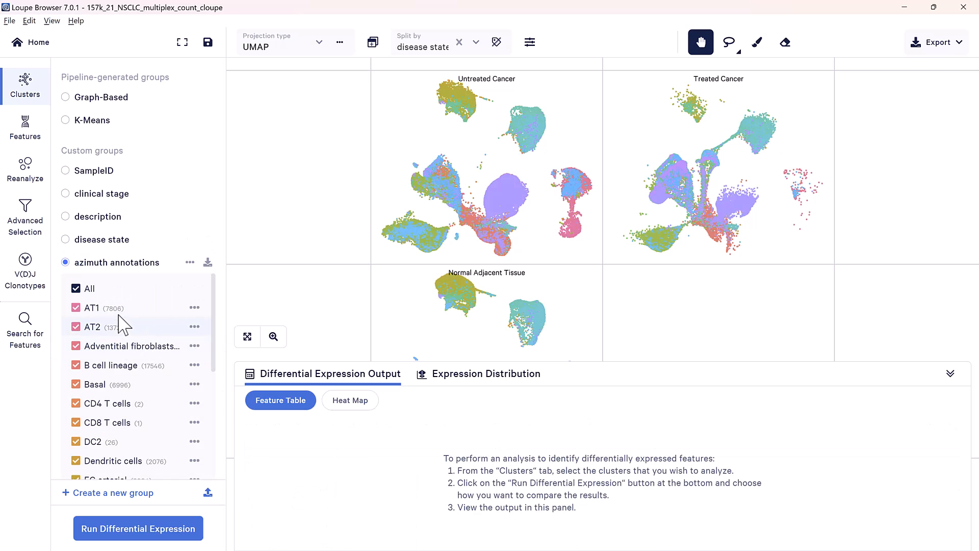
left_click(75, 289)
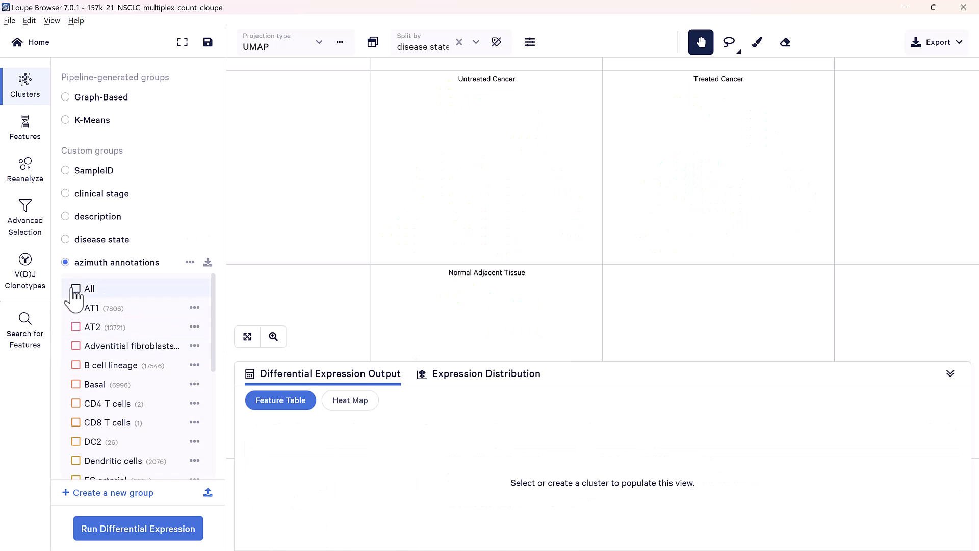
left_click(76, 384)
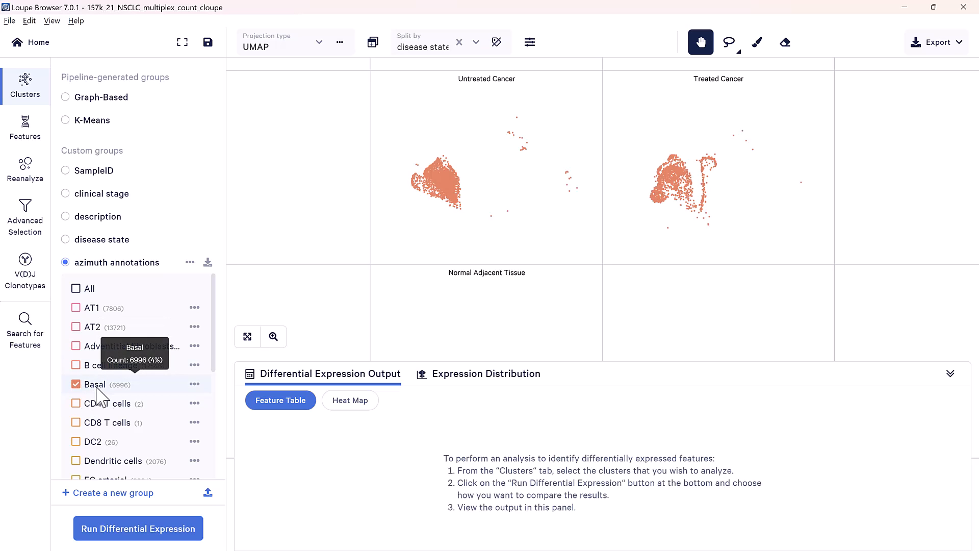
left_click_drag(435, 359, 433, 472)
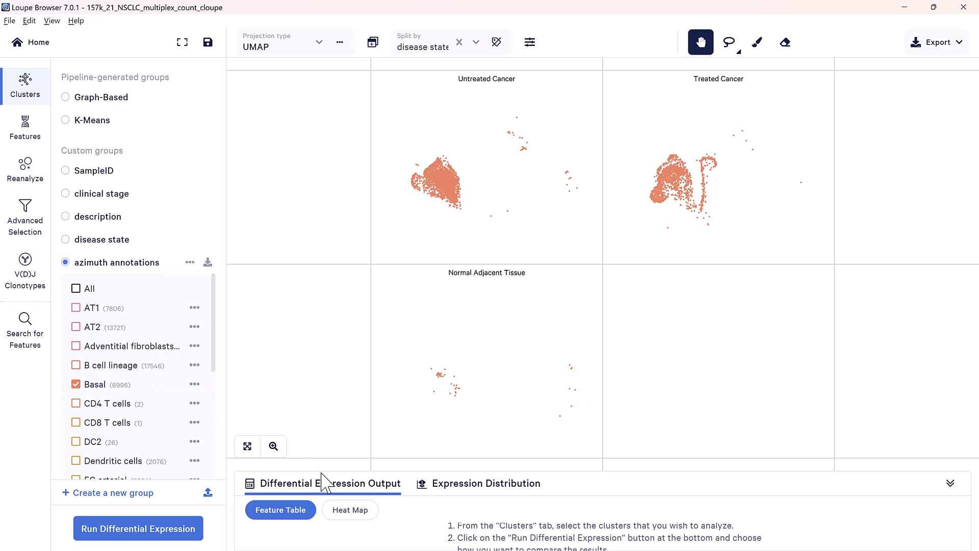
left_click_drag(318, 473, 319, 472)
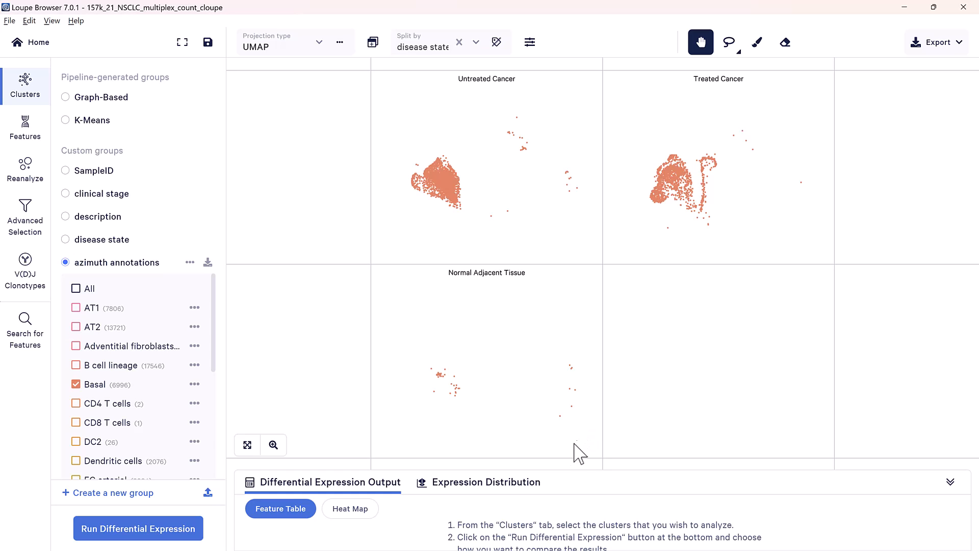
left_click_drag(544, 470, 560, 354)
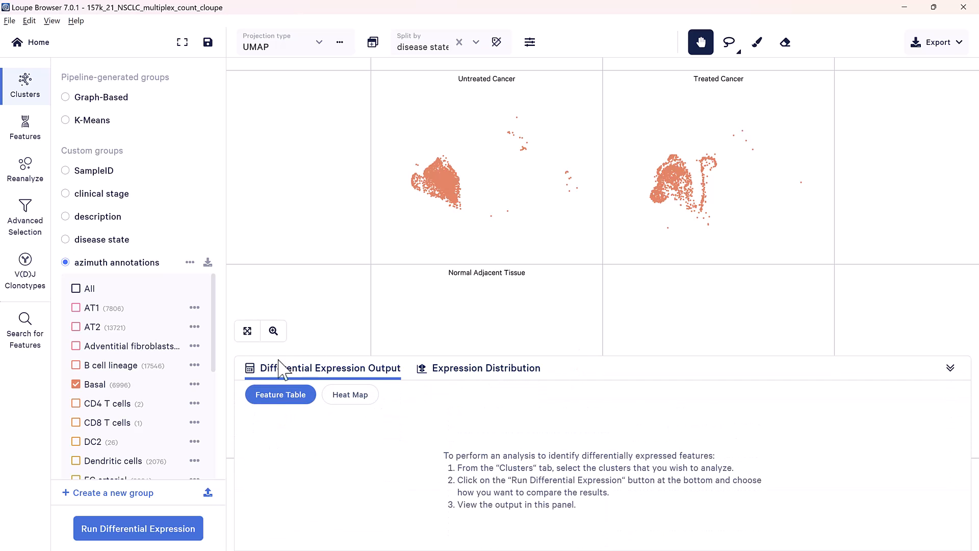
left_click(247, 331)
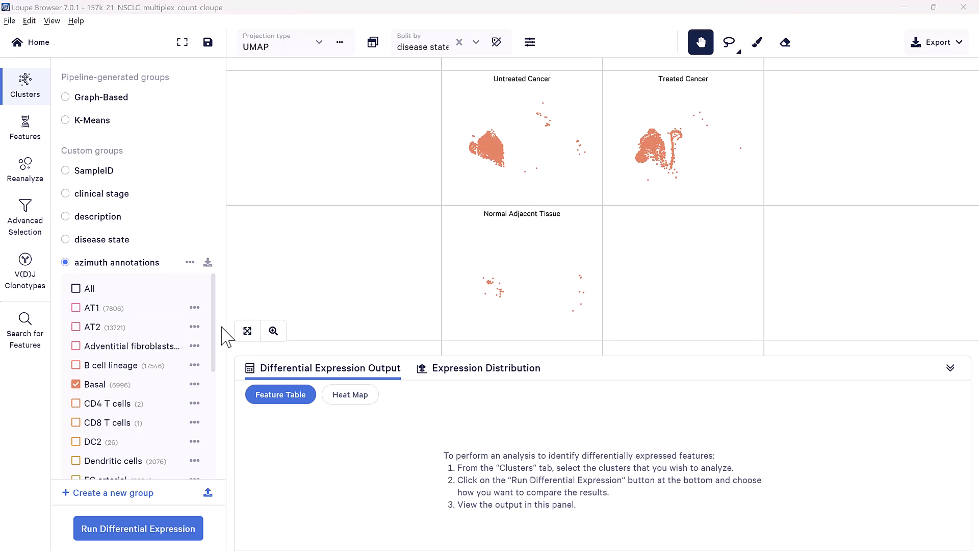
Create an advanced selection rule for barcodes in the Basal cluster
left_click(31, 230)
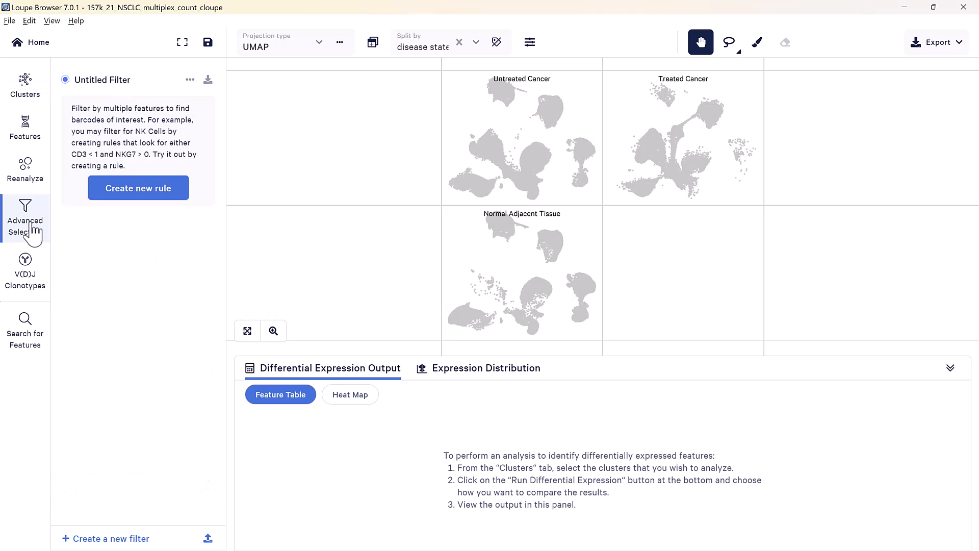
left_click(135, 196)
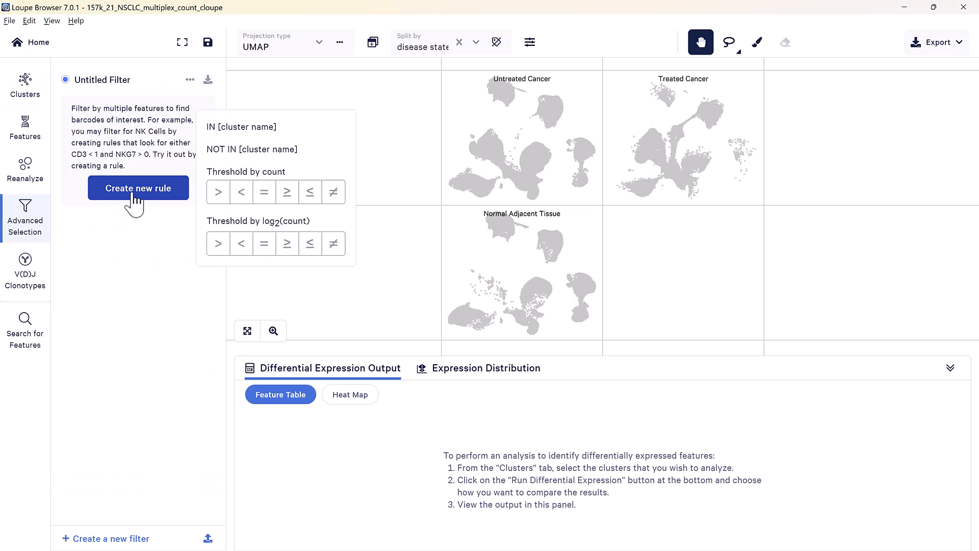
left_click(226, 136)
type("Basal")
left_click(147, 141)
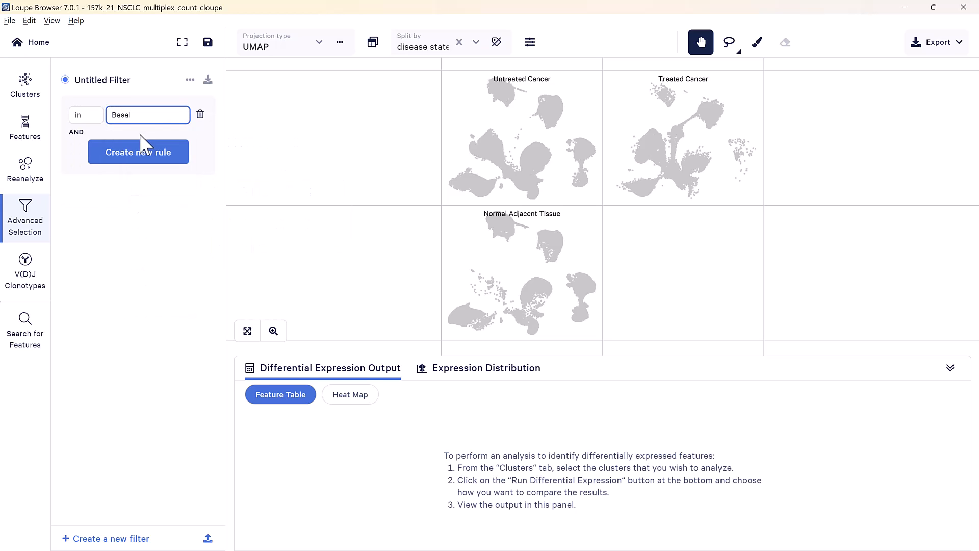
Add a second AND rule to the filter for barcodes in the Untreated Cancer cluster
left_click(142, 149)
left_click(242, 92)
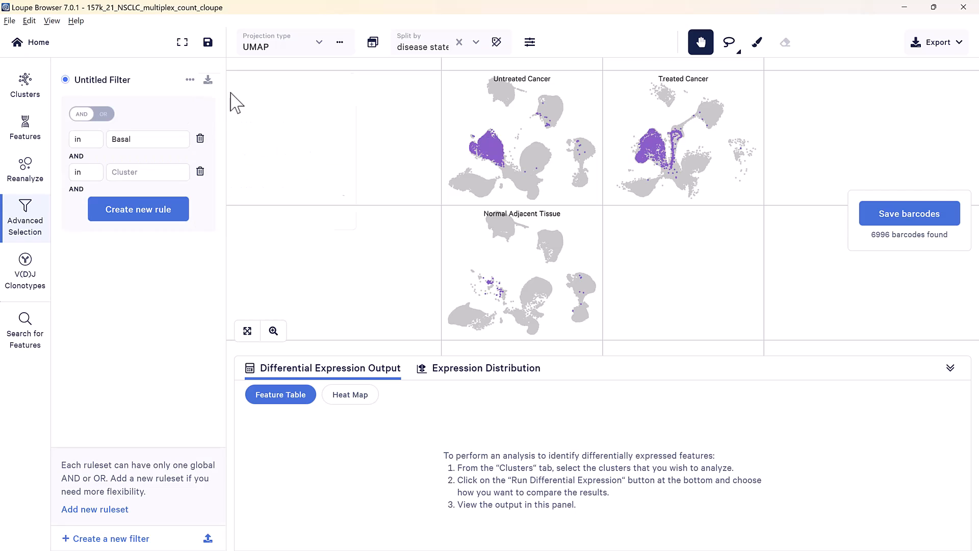
left_click(134, 174)
type("unt")
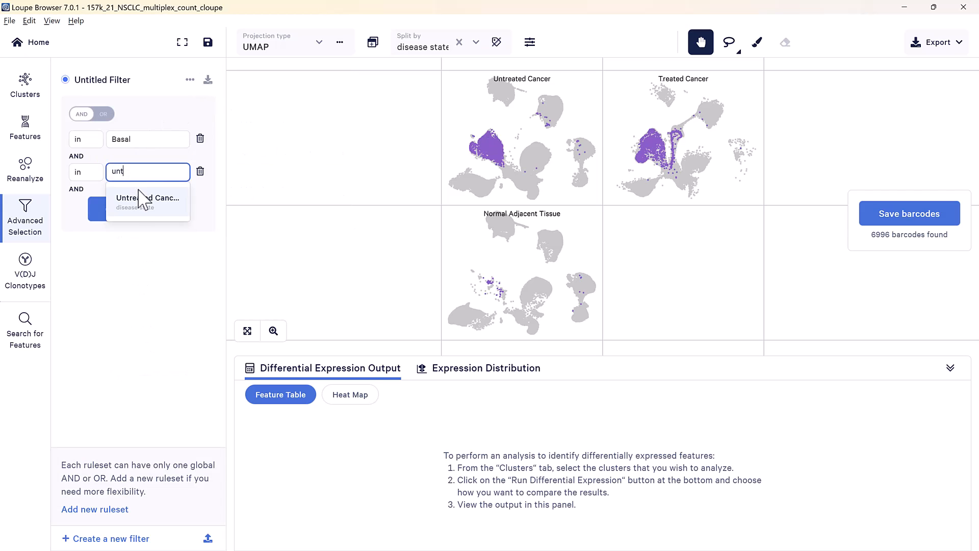
left_click(138, 201)
Save the filtered barcodes as cluster "Basal - Untreated" in a new group named "Basal Comparison"
left_click(893, 218)
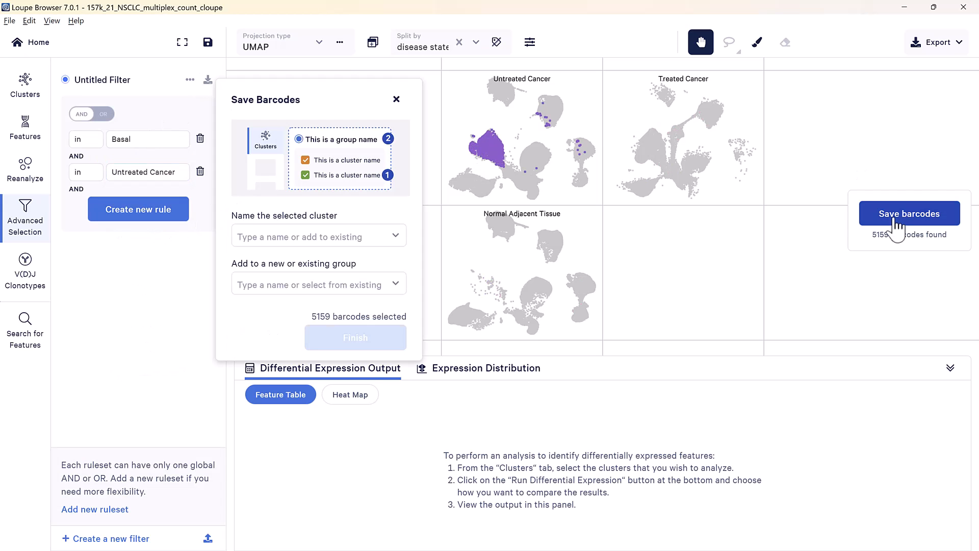
left_click(365, 240)
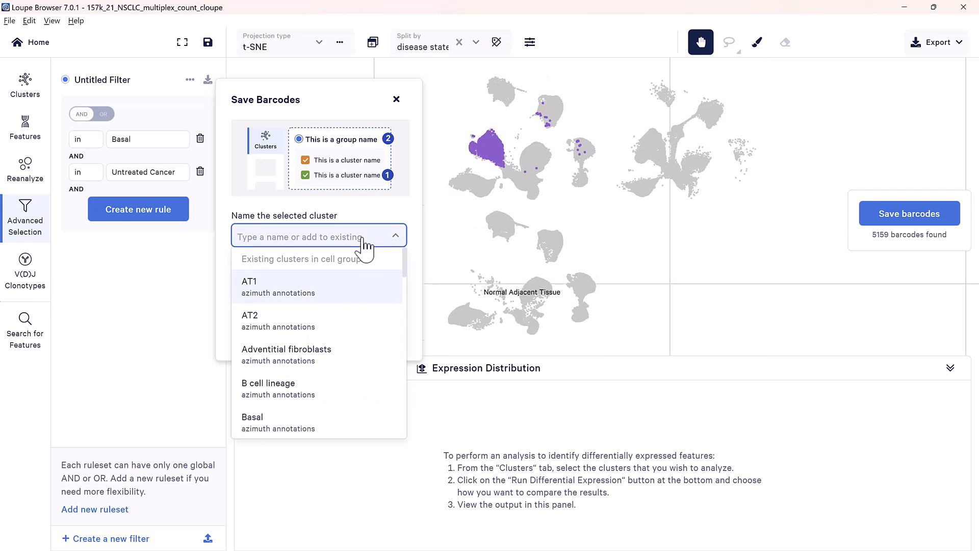
type("Basal - Untreated")
key("Return")
left_click(318, 288)
type("Basal Comparison")
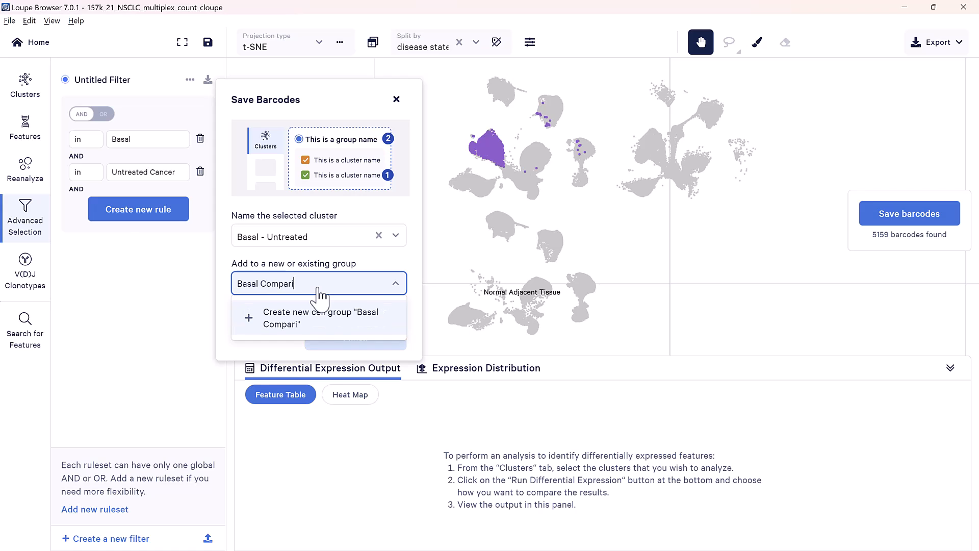
key("Return")
left_click(334, 337)
Change the filter's second rule to the Treated Cancer cluster, keeping the Basal rule
left_click(30, 235)
left_click(138, 174)
type("Trea")
left_click(137, 228)
Save the filtered barcodes as cluster "Basal - Treated" in the existing Basal Comparison group
left_click(866, 220)
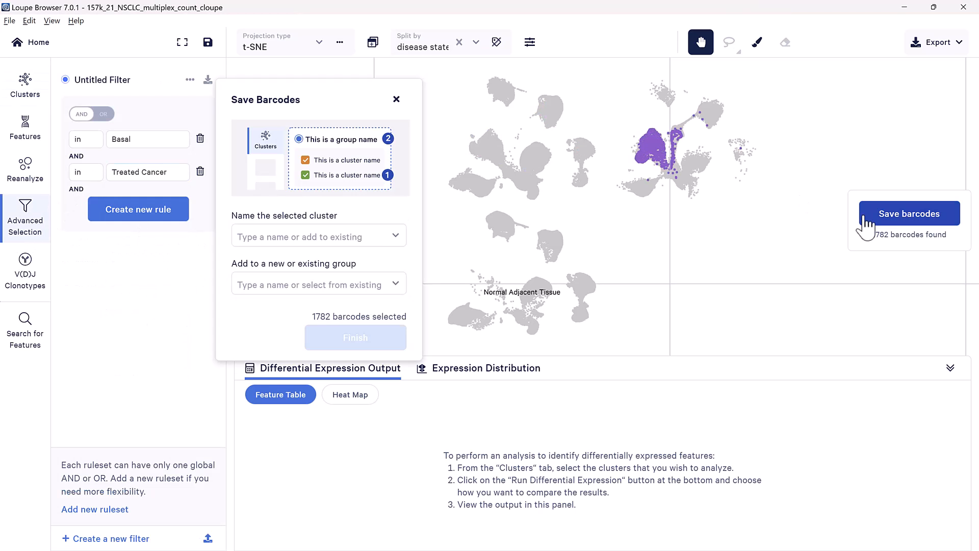
left_click(345, 236)
type("Basal - Treated")
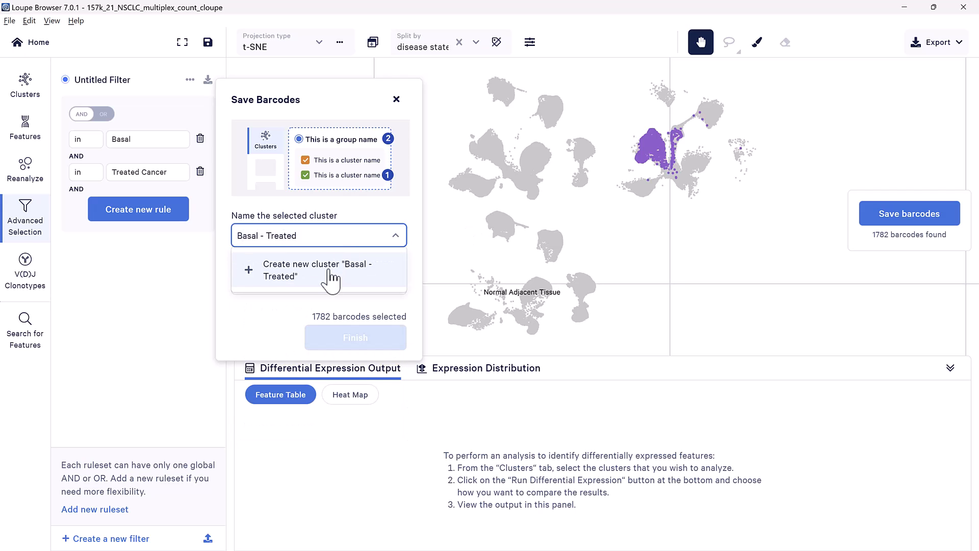
left_click(331, 278)
left_click(259, 283)
left_click(276, 349)
left_click(355, 337)
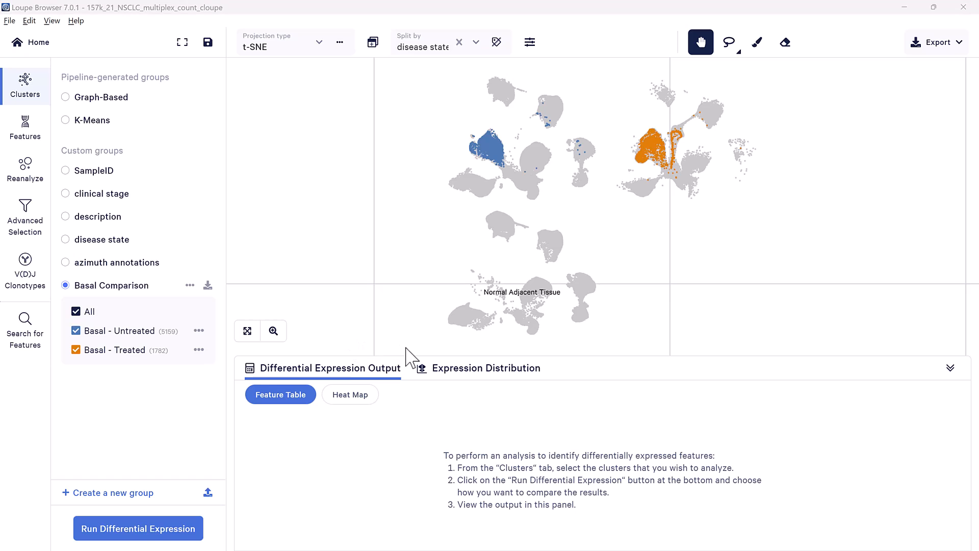
Run differential expression between the selected Basal Comparison clusters themselves, and enlarge the output
left_click(186, 530)
left_click(469, 295)
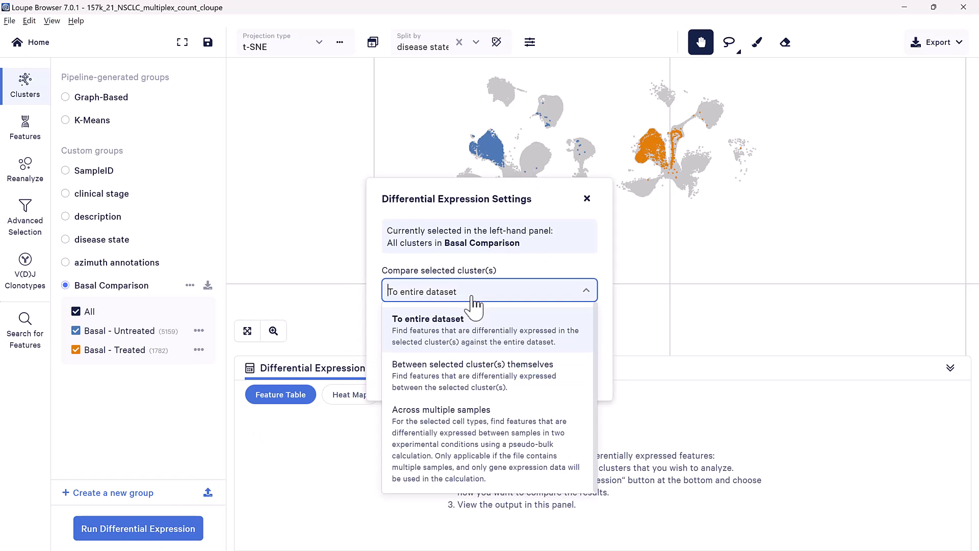
left_click(466, 388)
left_click(541, 377)
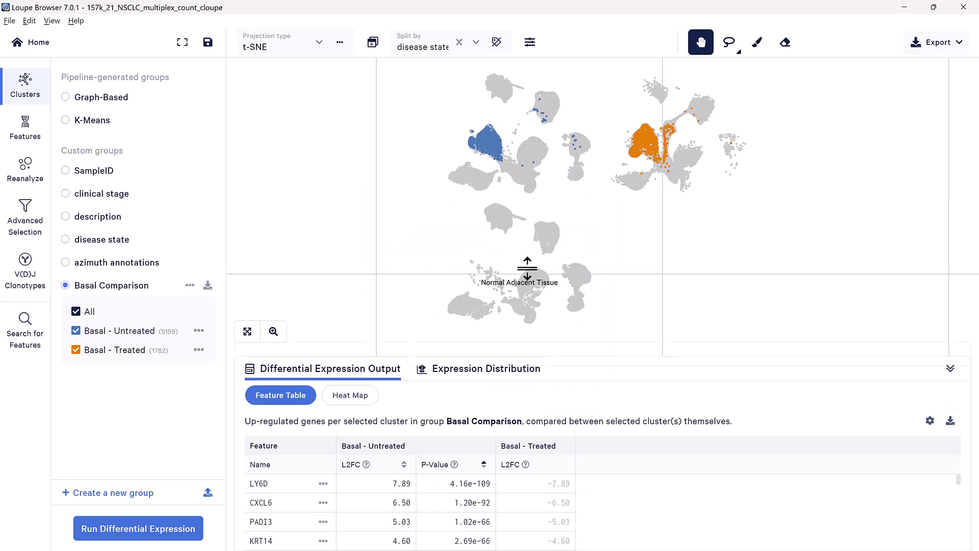
left_click_drag(532, 293, 515, 201)
left_click(248, 179)
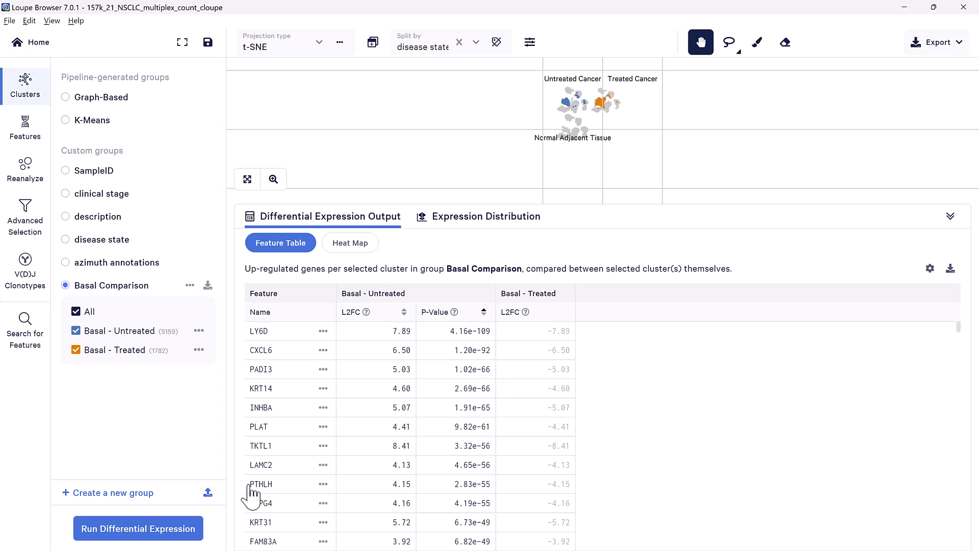
Filter the feature table to down-regulated genes per selected cluster and rank it by the Basal - Treated cluster
left_click(929, 268)
left_click(919, 212)
left_click(804, 263)
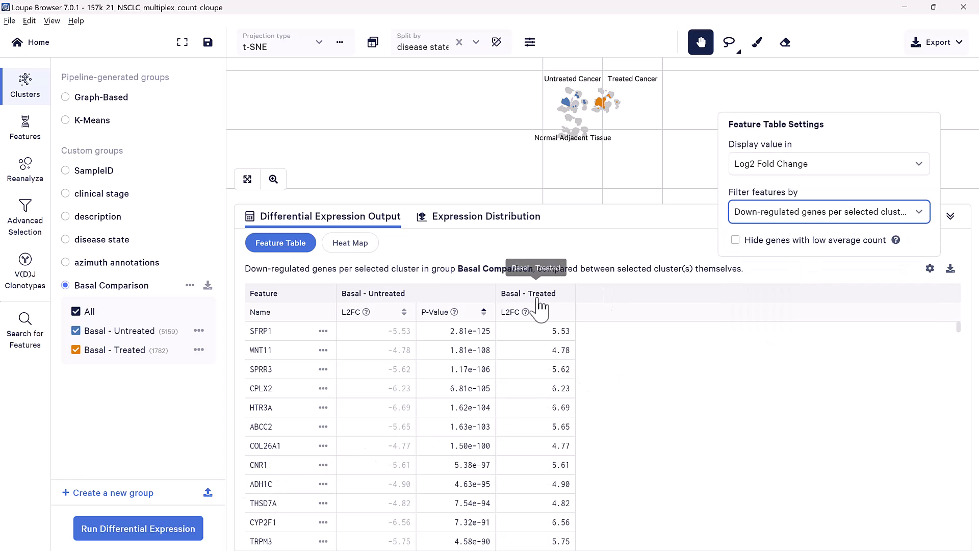
left_click(537, 305)
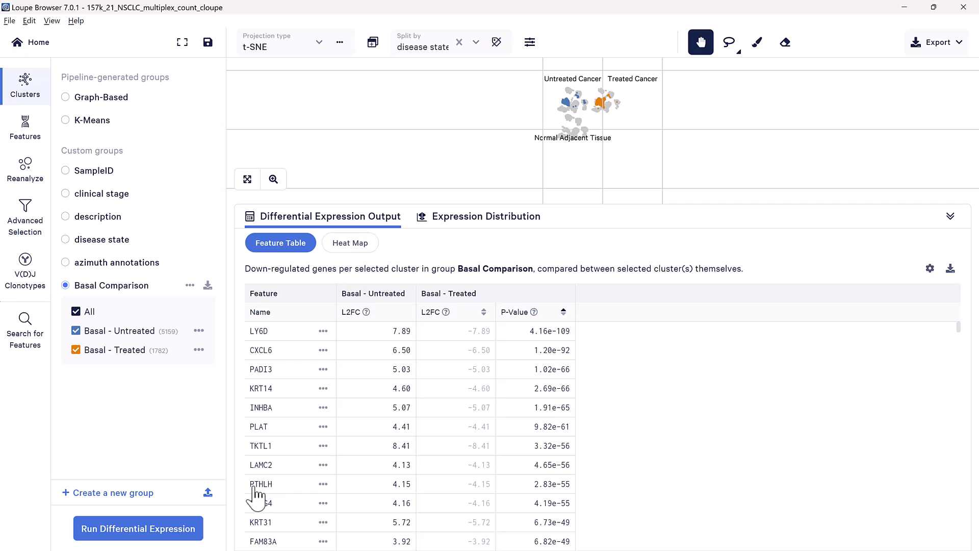
Show the expression of gene PTHLH from the feature table on the split projection, with the scale value set to LogNorm
left_click(323, 485)
left_click(508, 494)
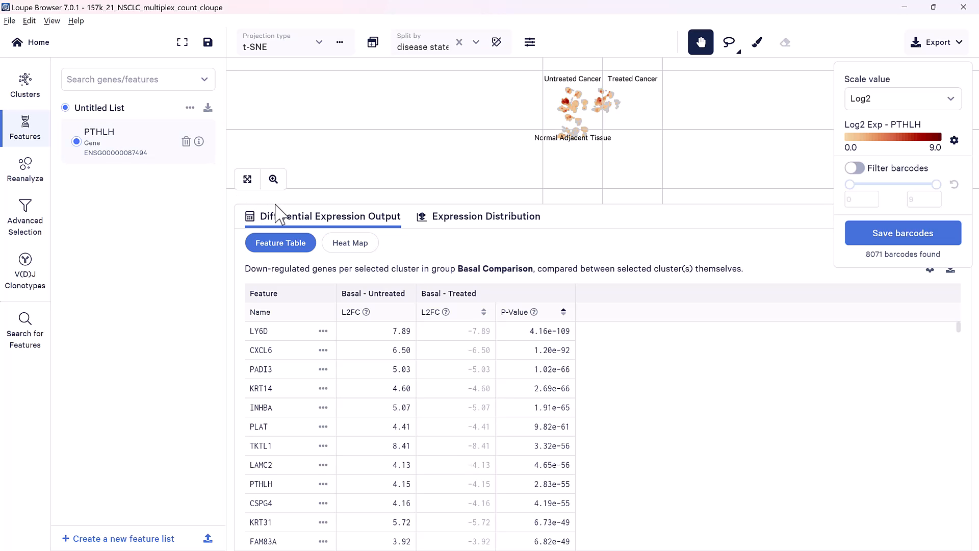
left_click_drag(275, 204, 326, 402)
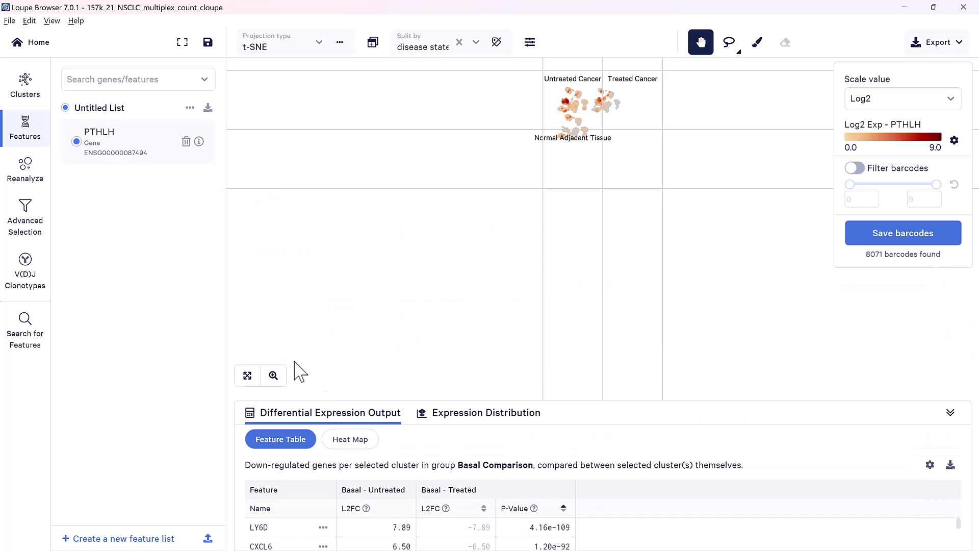
left_click(250, 383)
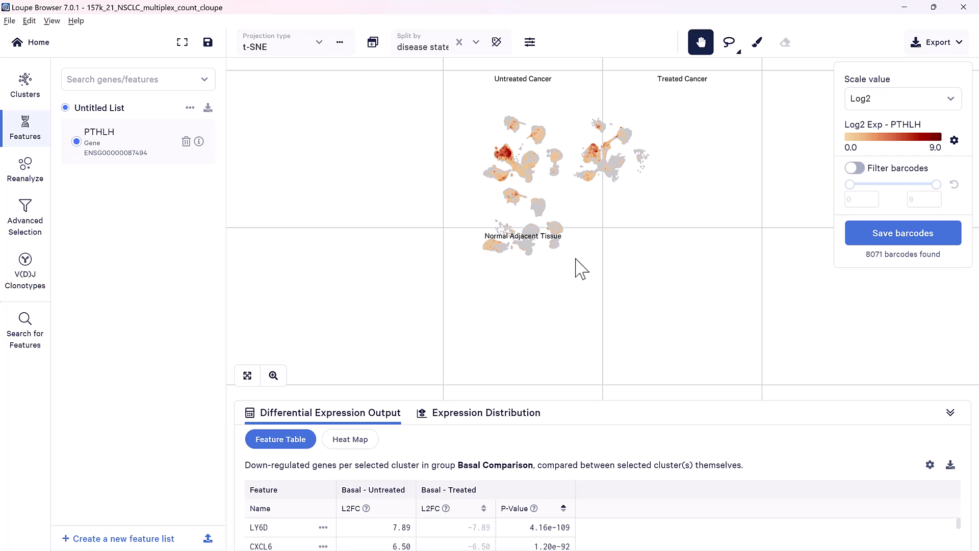
left_click(918, 102)
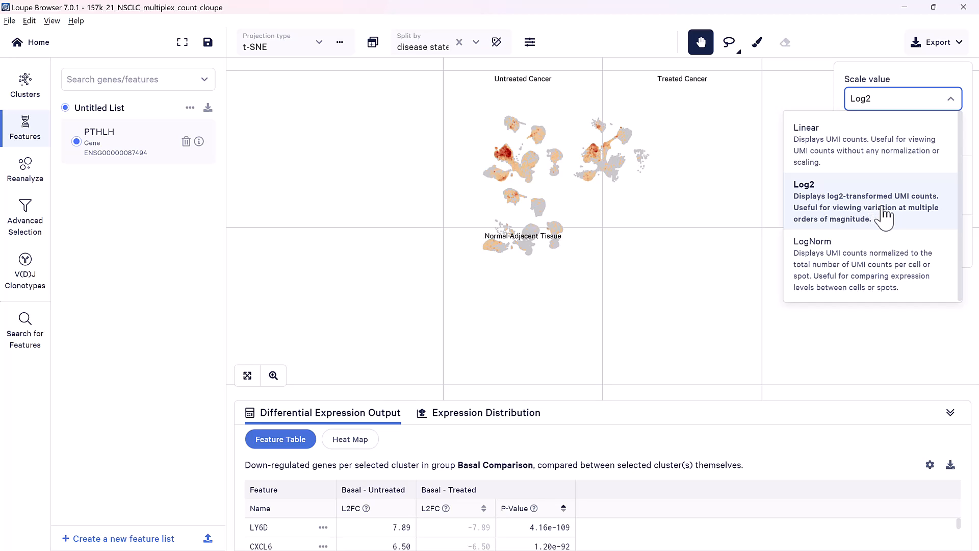
left_click(879, 248)
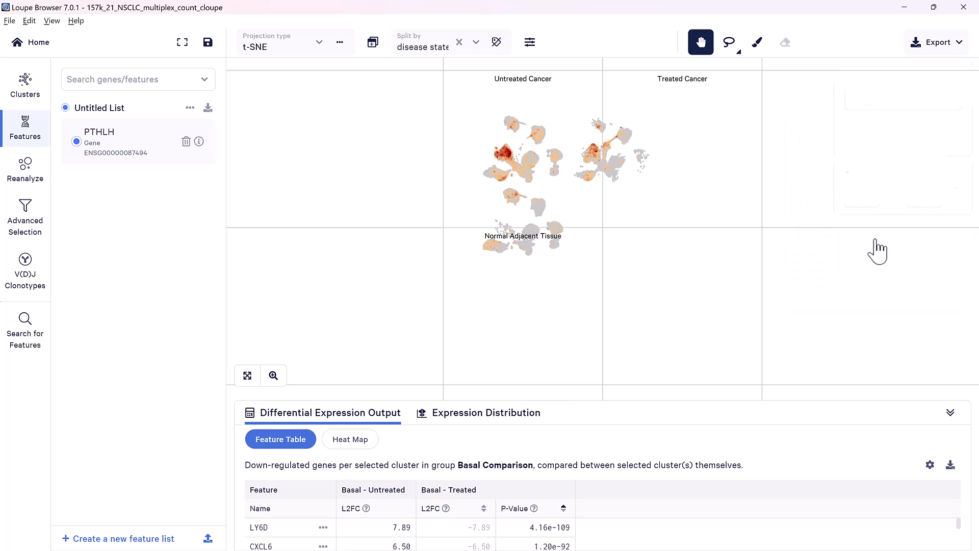
View the enlarged violin plots of PTHLH's expression distribution and inspect the Basal - Treated cluster's statistics
left_click(482, 427)
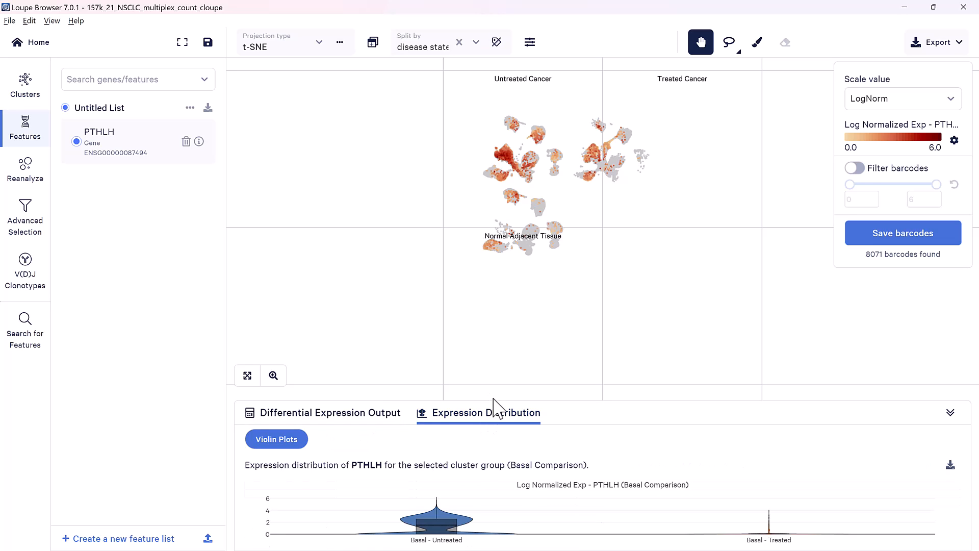
left_click_drag(489, 396, 489, 283)
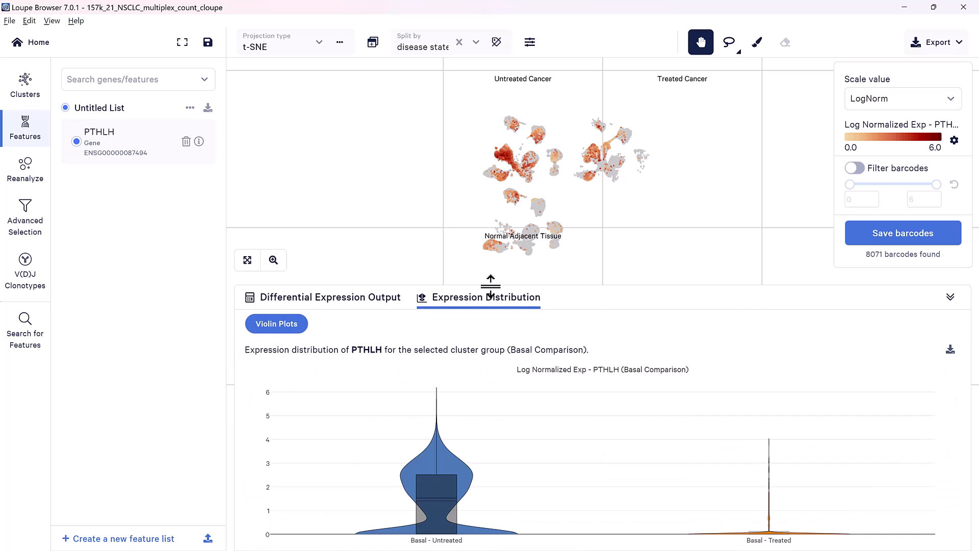
mouse_move(768, 487)
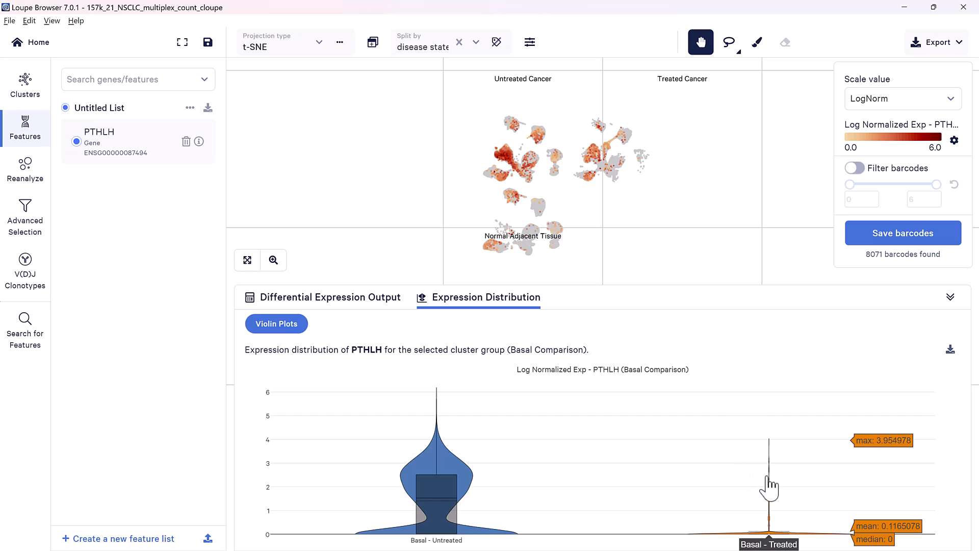
Open the export options of the PTHLH violin plots, and return to the cluster groups
left_click(950, 350)
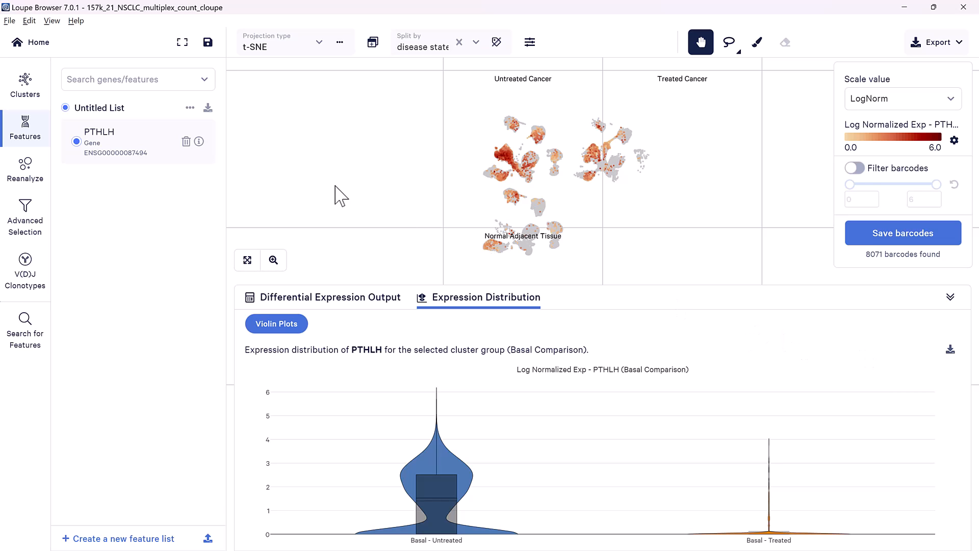
left_click(25, 87)
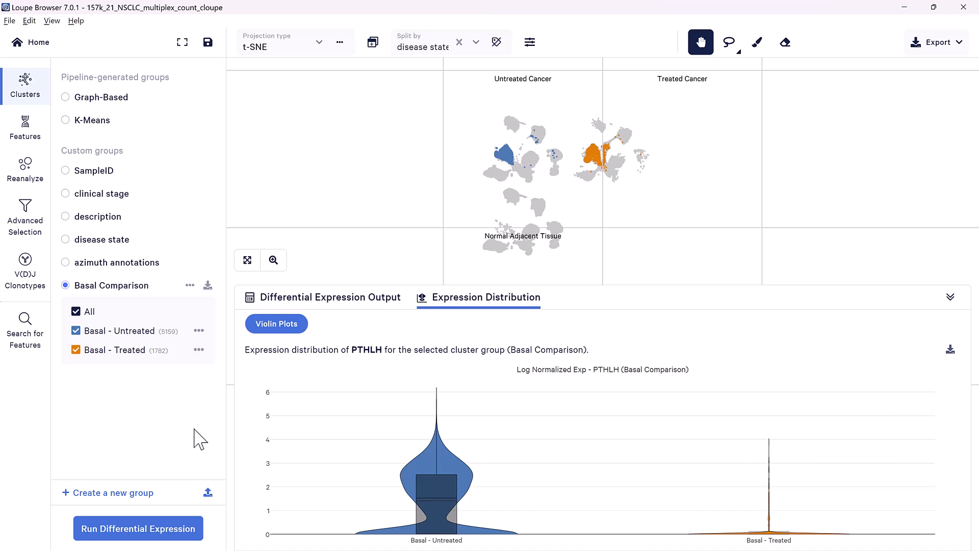
Start a multi-sample differential expression analysis from the azimuth annotations group, comparing across multiple samples, and dismiss its introduction
left_click(124, 272)
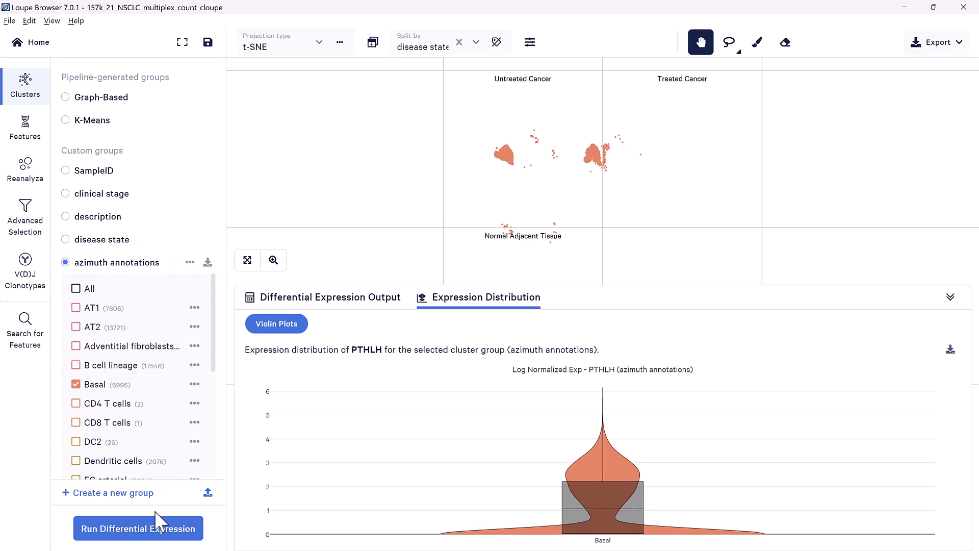
left_click(153, 528)
left_click(459, 300)
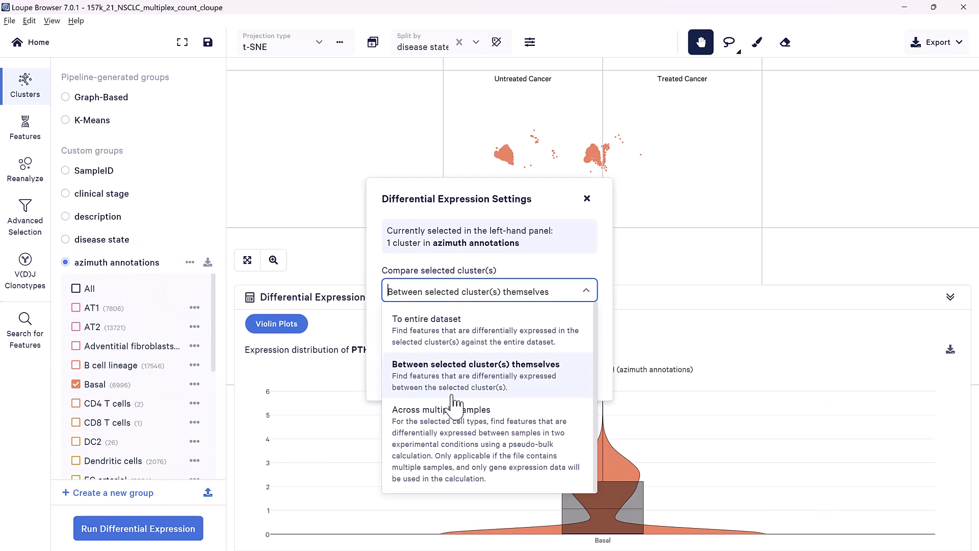
left_click(455, 429)
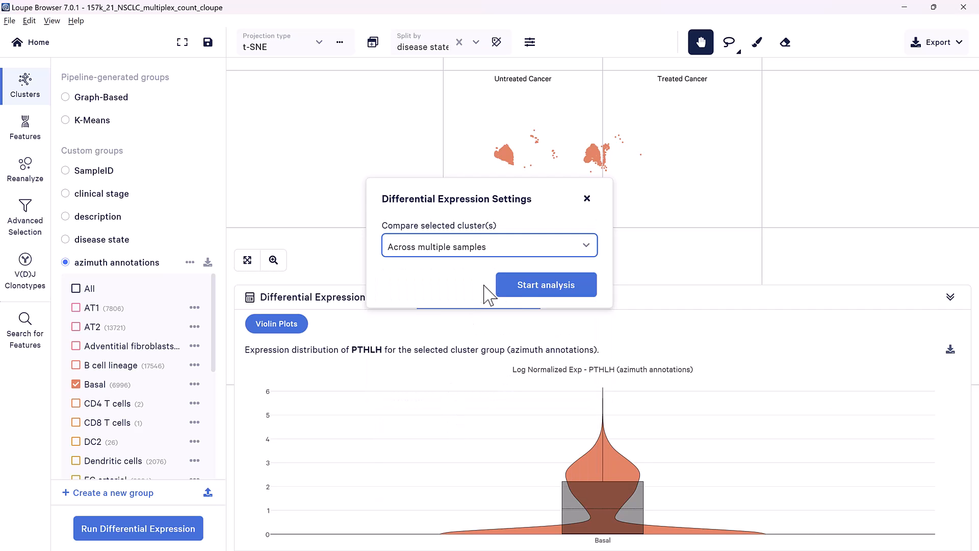
left_click(535, 292)
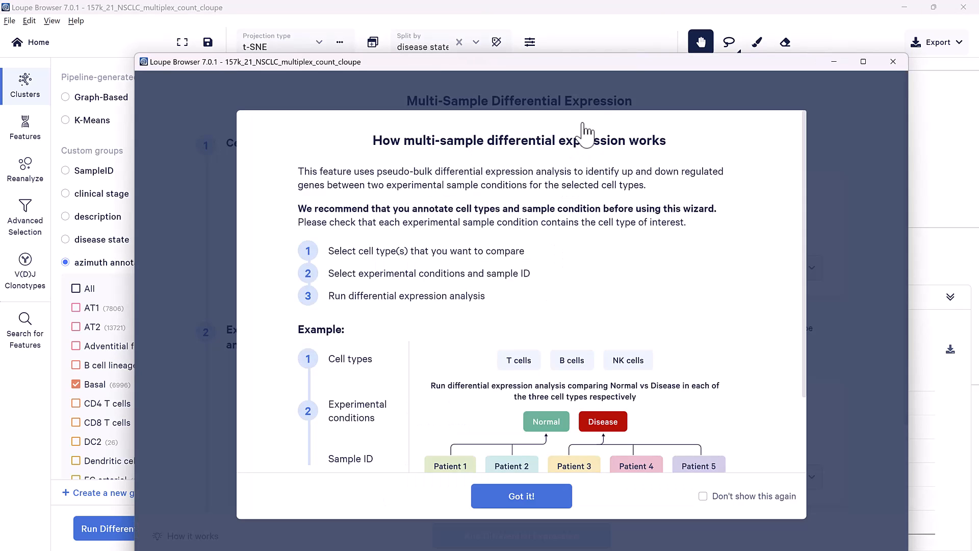
left_click_drag(681, 65, 672, 38)
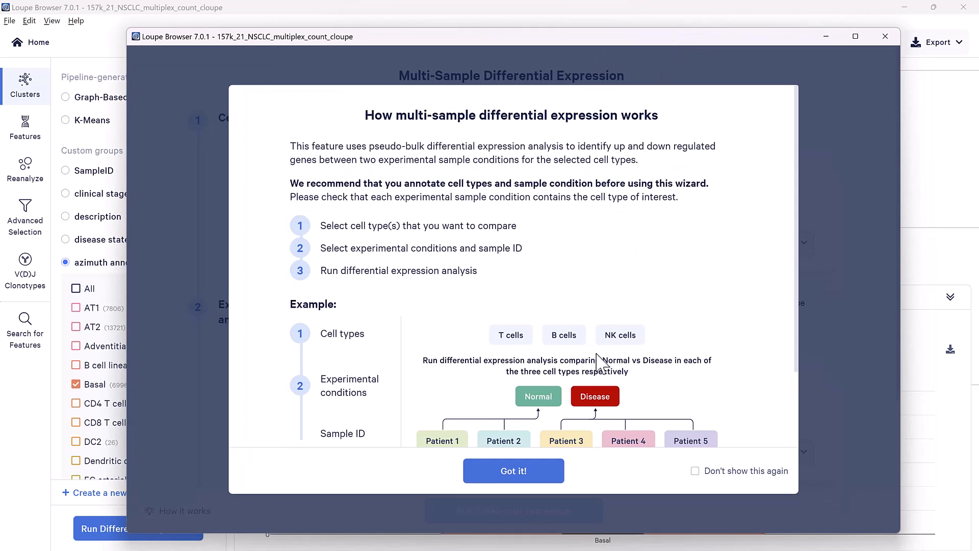
left_click(515, 469)
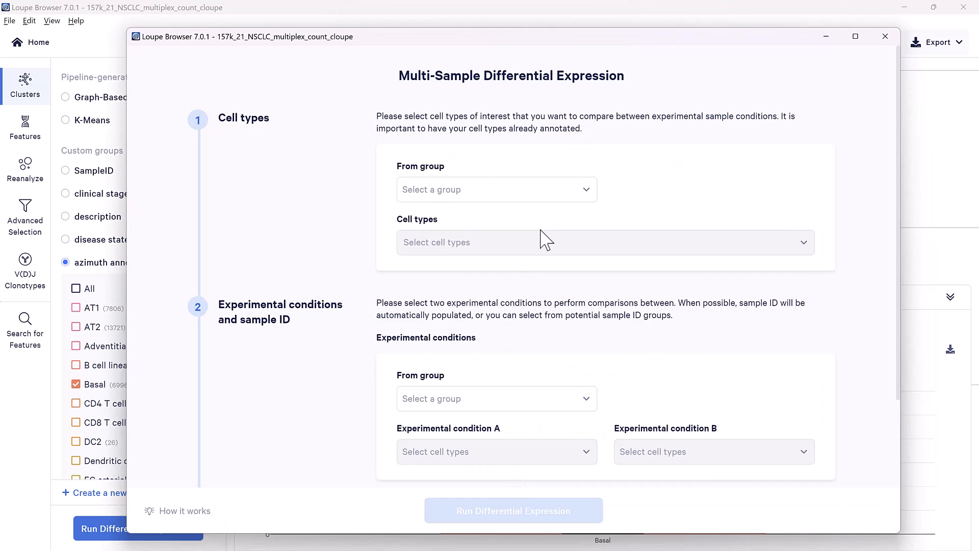
Choose azimuth annotations as the cell type group and keep only Basal as the cell type to compare
left_click(525, 198)
left_click(498, 244)
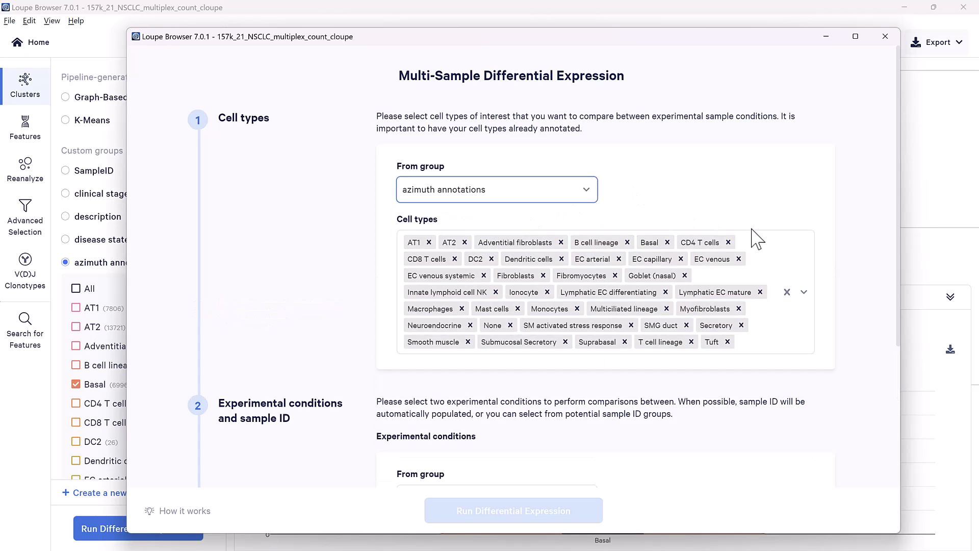
left_click(787, 292)
left_click(623, 244)
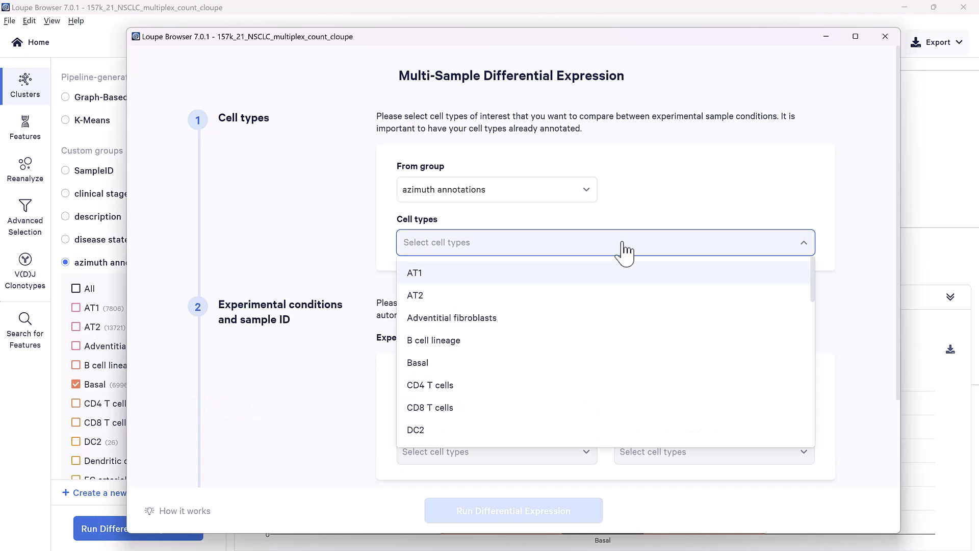
left_click(536, 369)
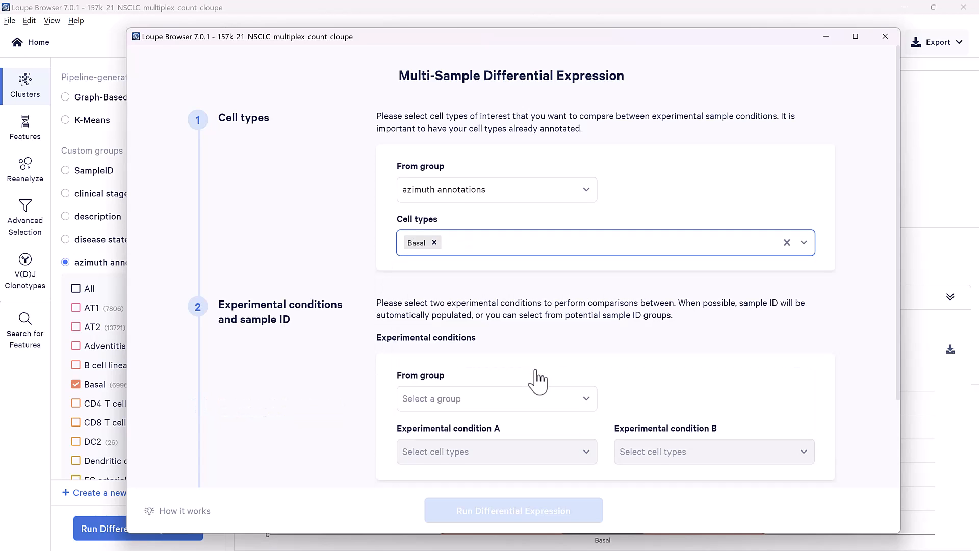
Define the experimental conditions from disease state, with Treated Cancer as condition A and Untreated Cancer as condition B
scroll(538, 380, "down", 2)
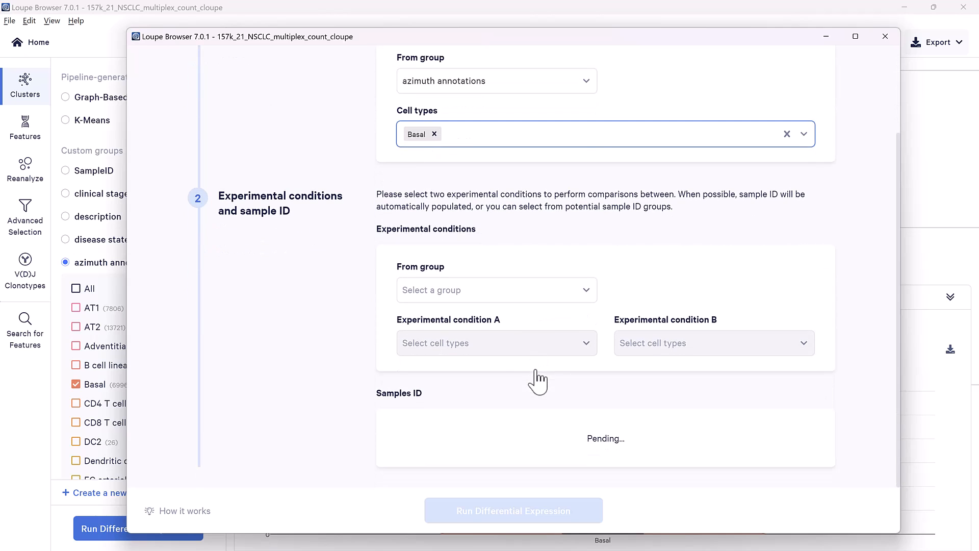
left_click(507, 296)
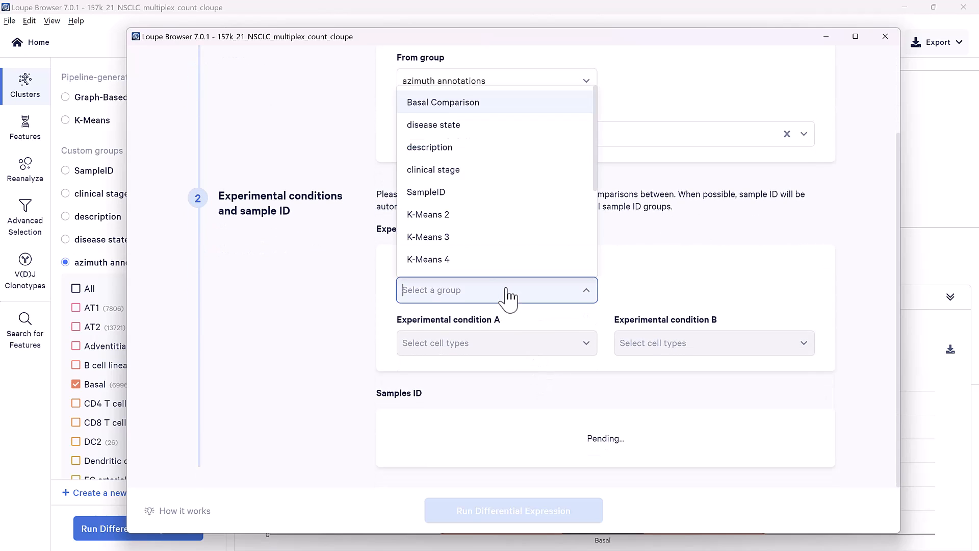
left_click(502, 126)
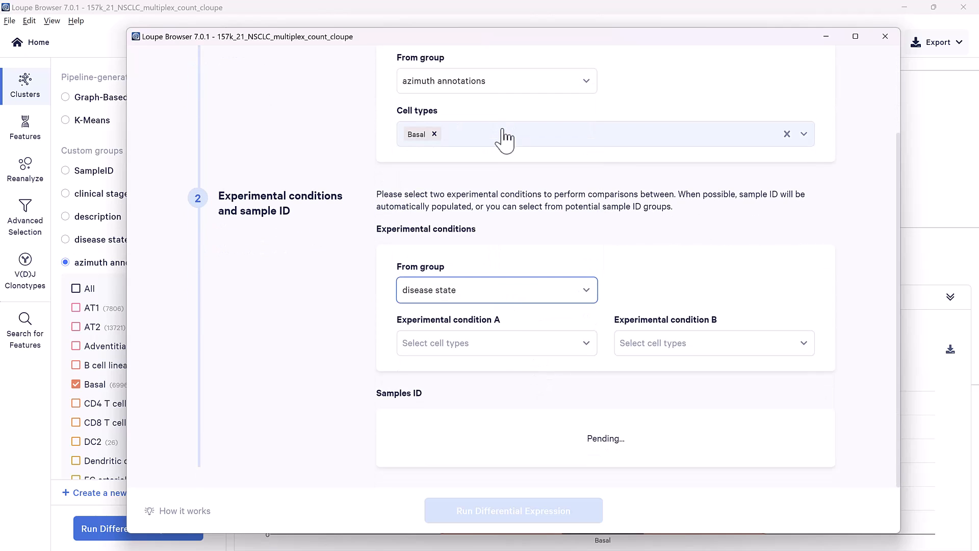
left_click(502, 344)
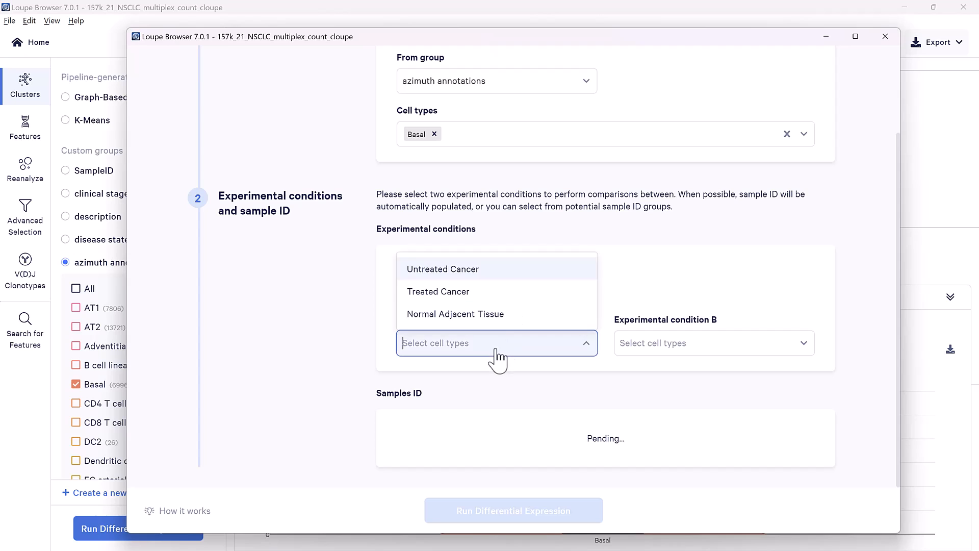
left_click(503, 292)
left_click(643, 351)
left_click(652, 271)
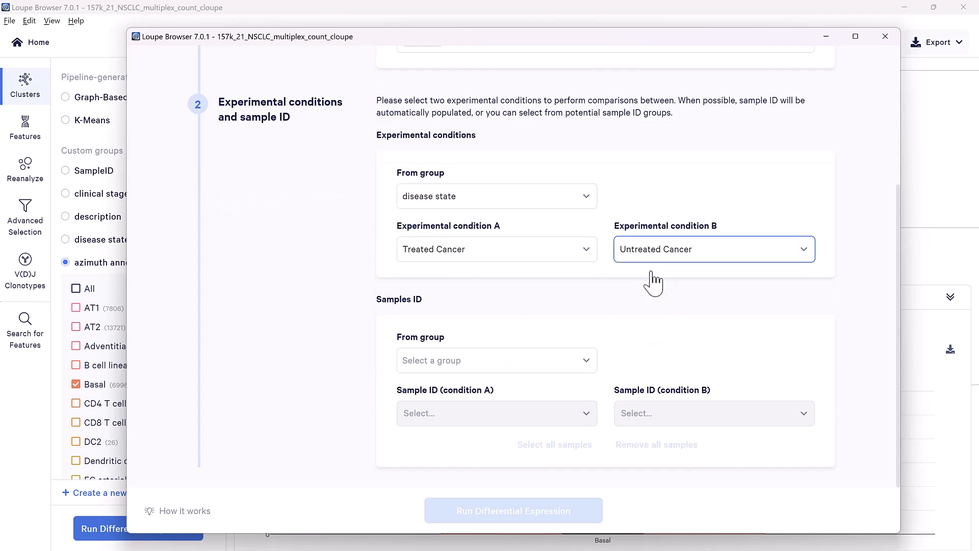
Assign the samples for both experimental conditions from the SampleID group
left_click(554, 367)
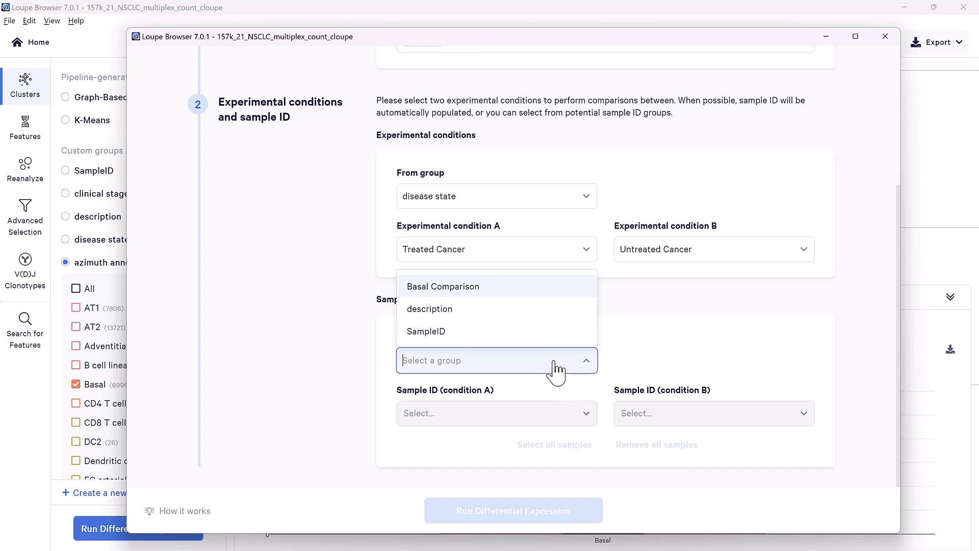
left_click(531, 334)
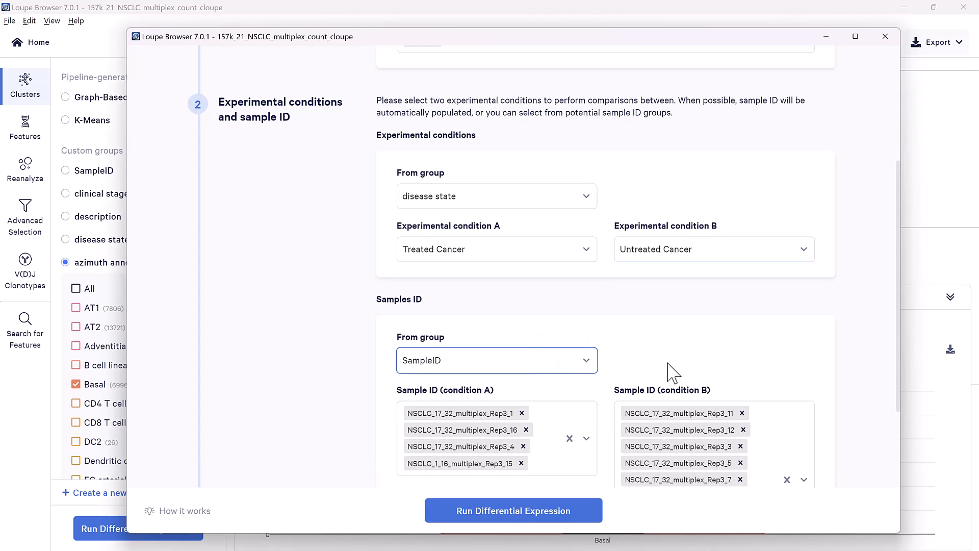
scroll(671, 370, "down", 2)
scroll(672, 370, "down", 2)
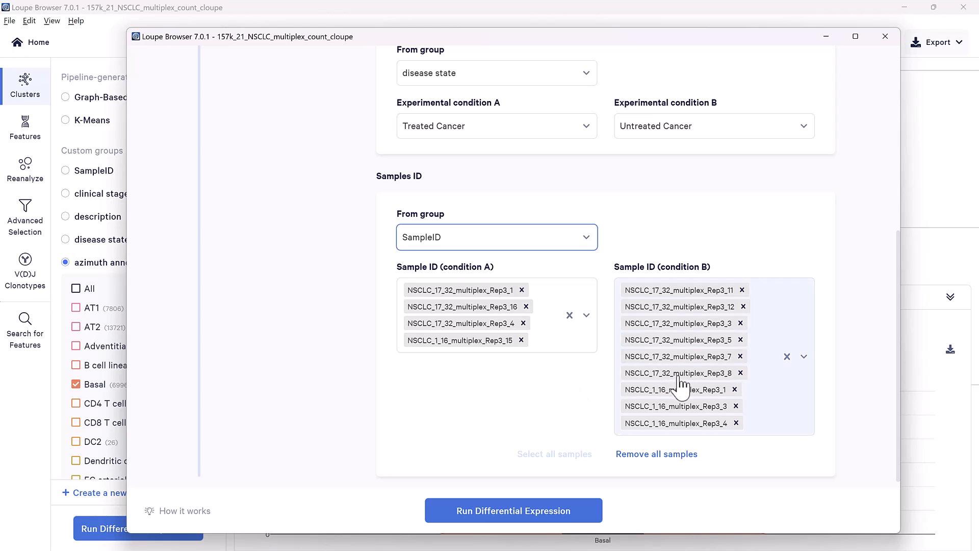
Review the experimental conditions and the sample IDs assigned to conditions A and B
scroll(571, 396, "up", 5)
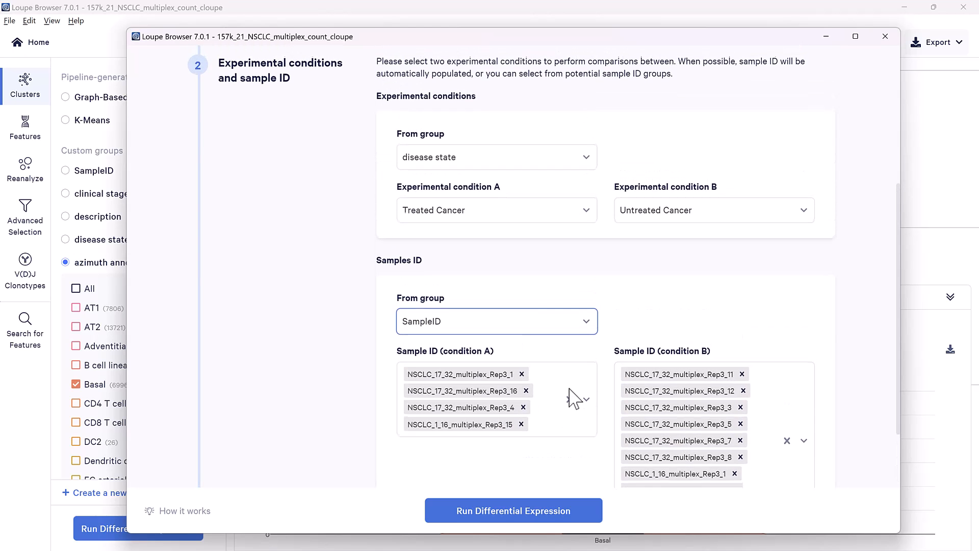
scroll(642, 396, "down", 5)
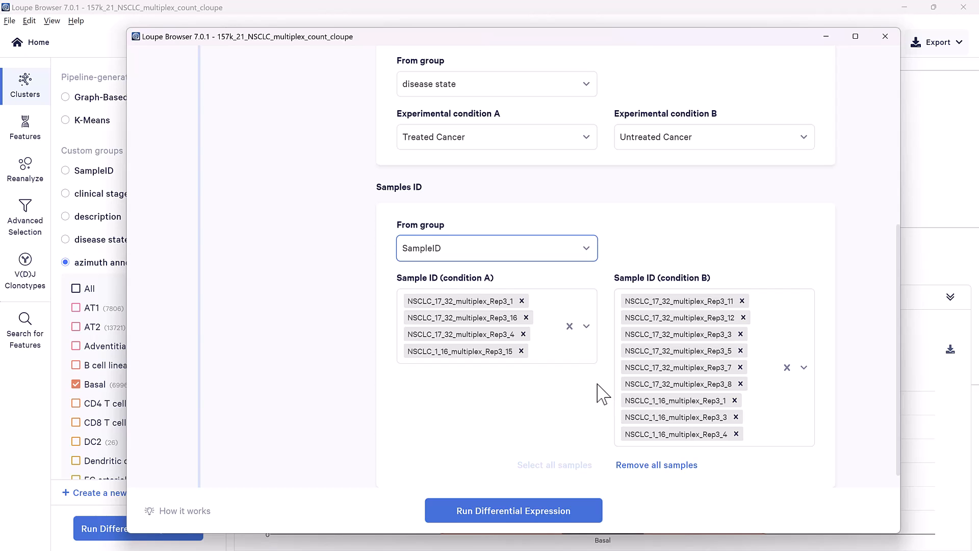
scroll(602, 394, "up", 1)
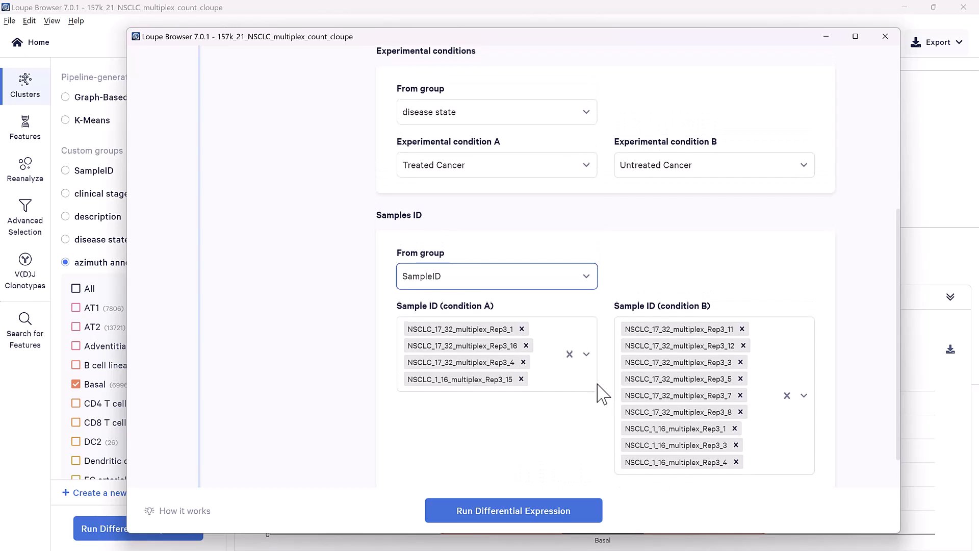
scroll(612, 372, "down", 1)
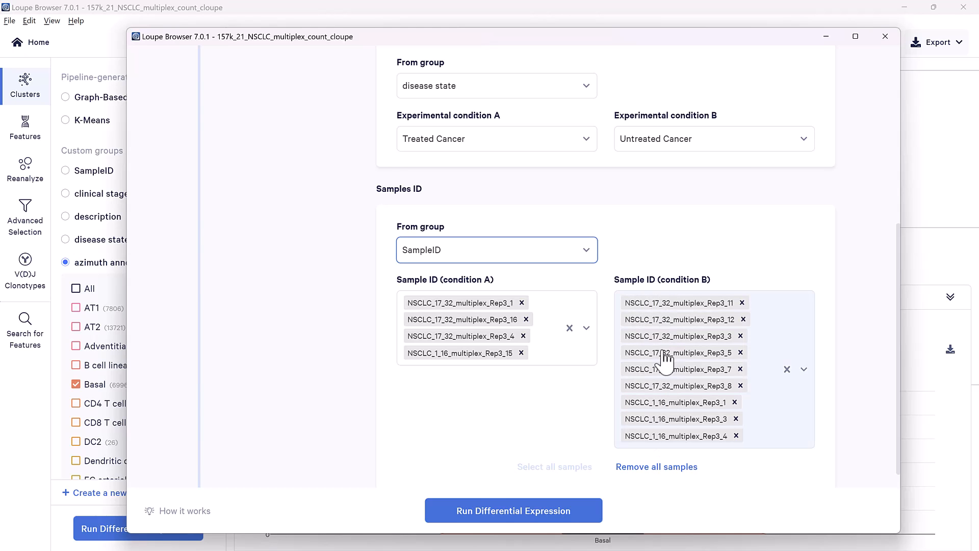
scroll(658, 285, "up", 6)
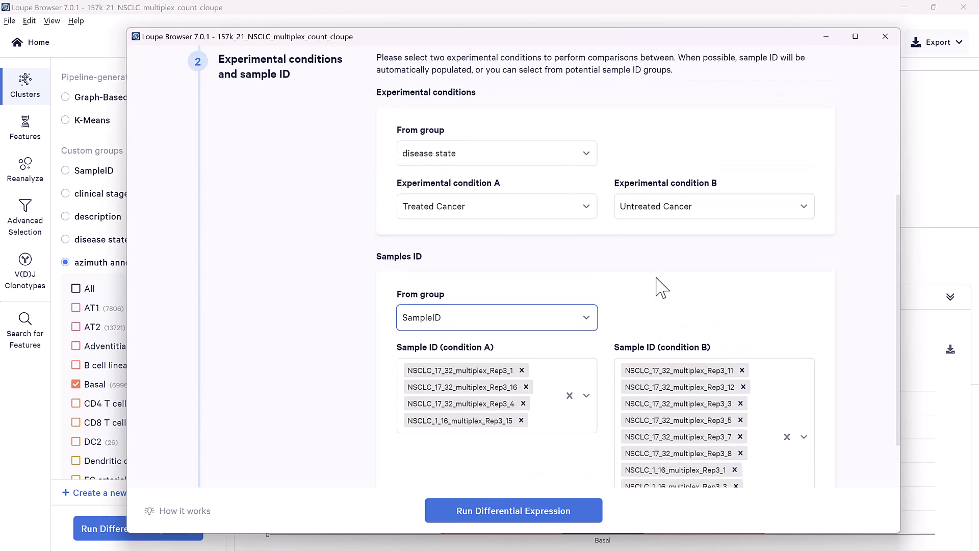
scroll(590, 209, "down", 4)
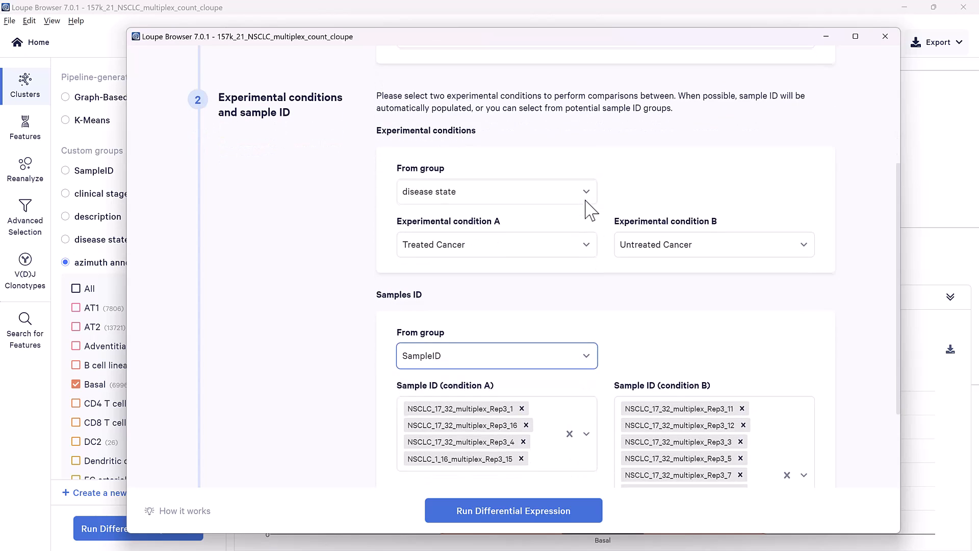
scroll(591, 209, "up", 6)
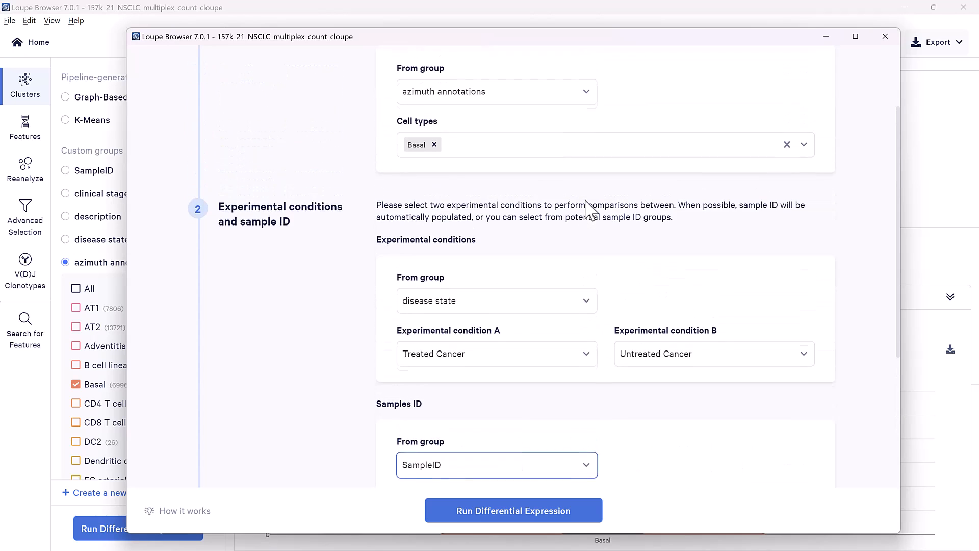
Try adding CD8 T cells to the compared cell types, examine the sample IDs and guidance, and remove CD8 T cells again
left_click(504, 168)
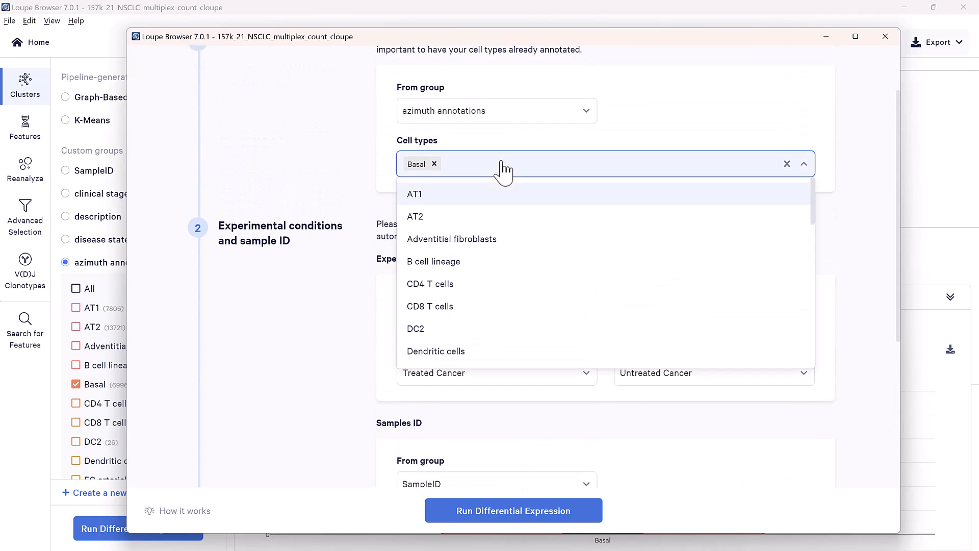
left_click(481, 308)
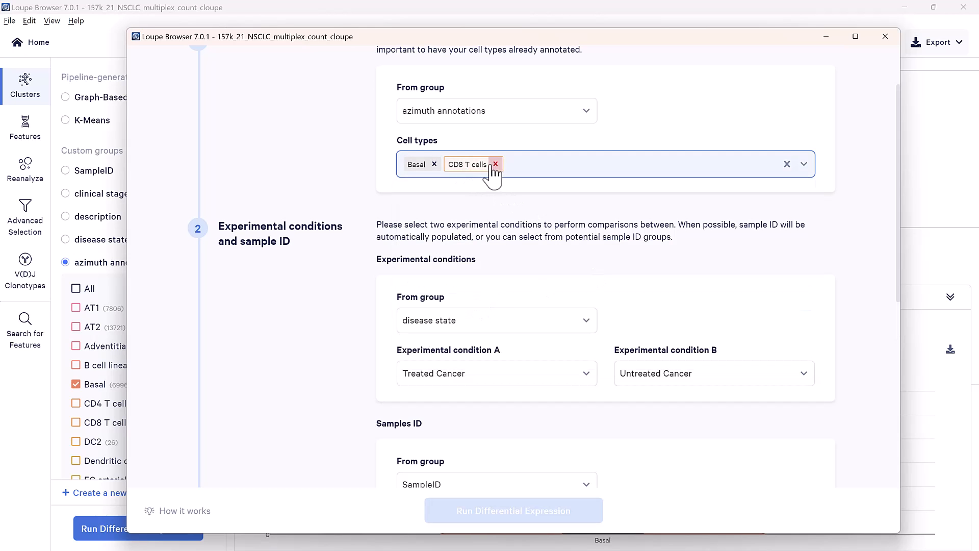
scroll(573, 284, "down", 8)
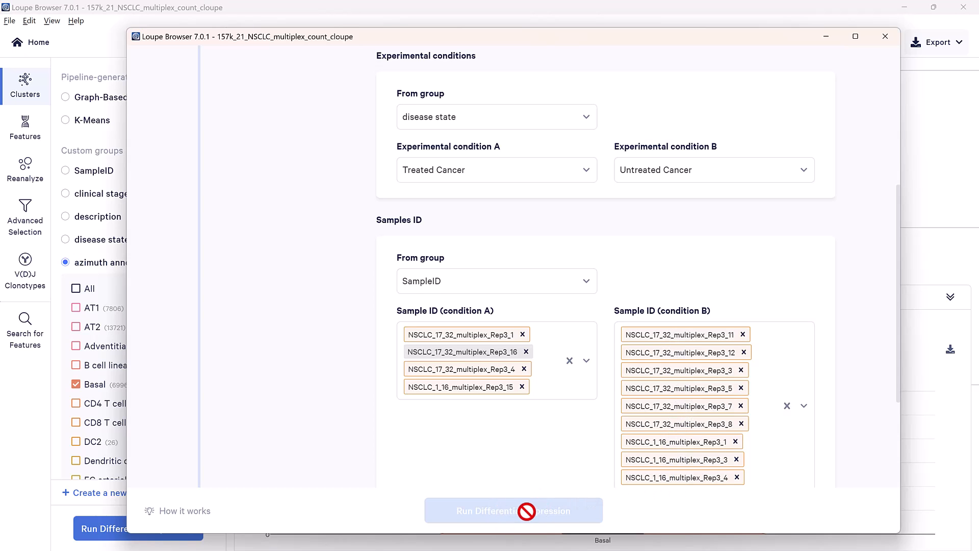
scroll(531, 382, "down", 3)
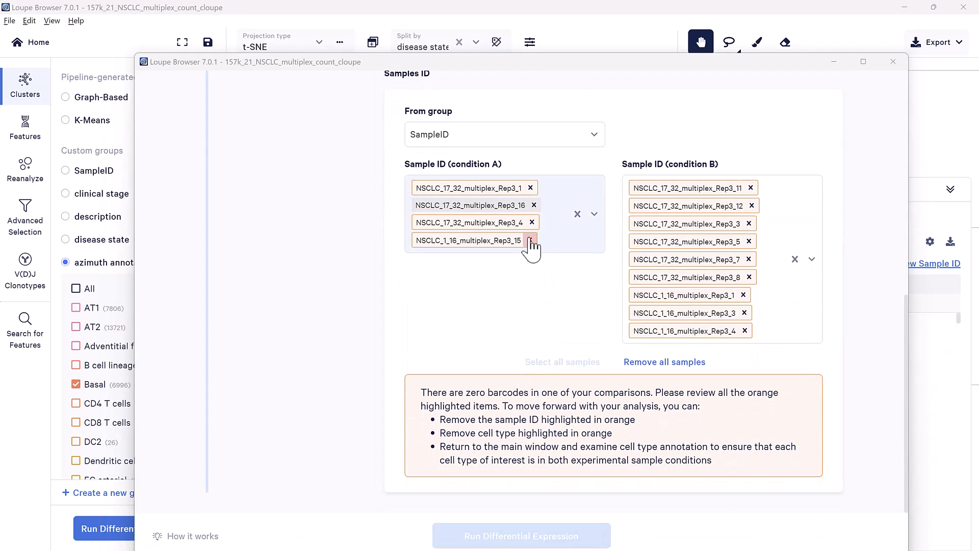
scroll(582, 220, "up", 5)
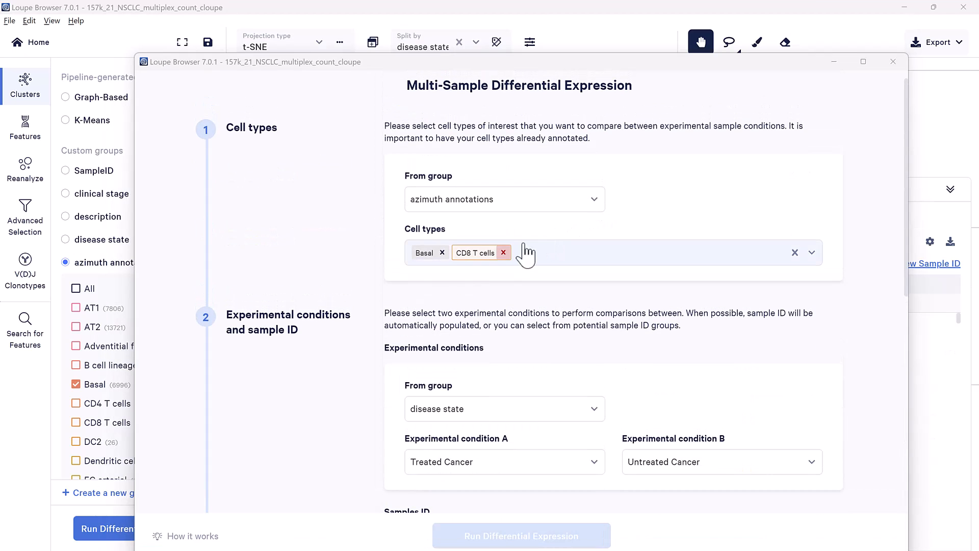
left_click(503, 252)
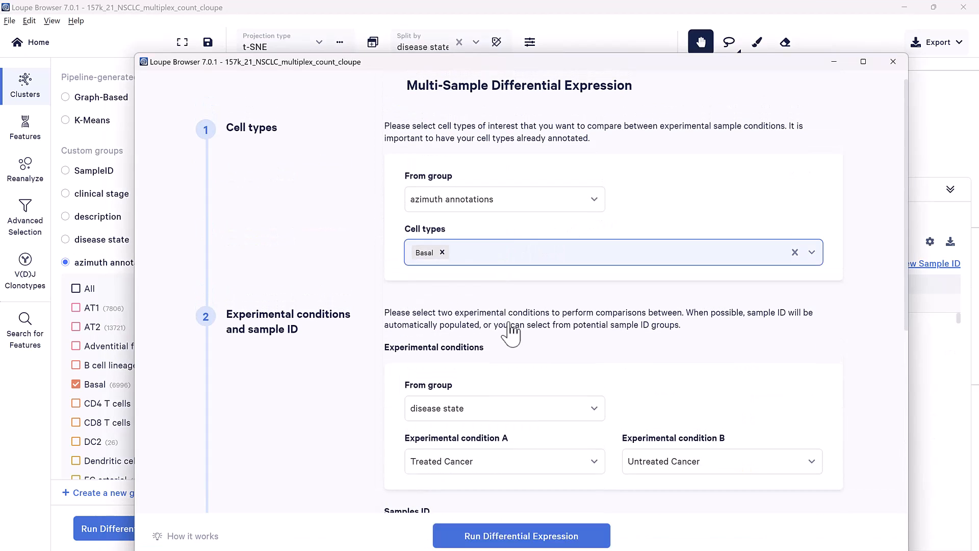
Run the multi-sample differential expression for Basal cells and open the display settings of the resulting feature table
left_click(510, 537)
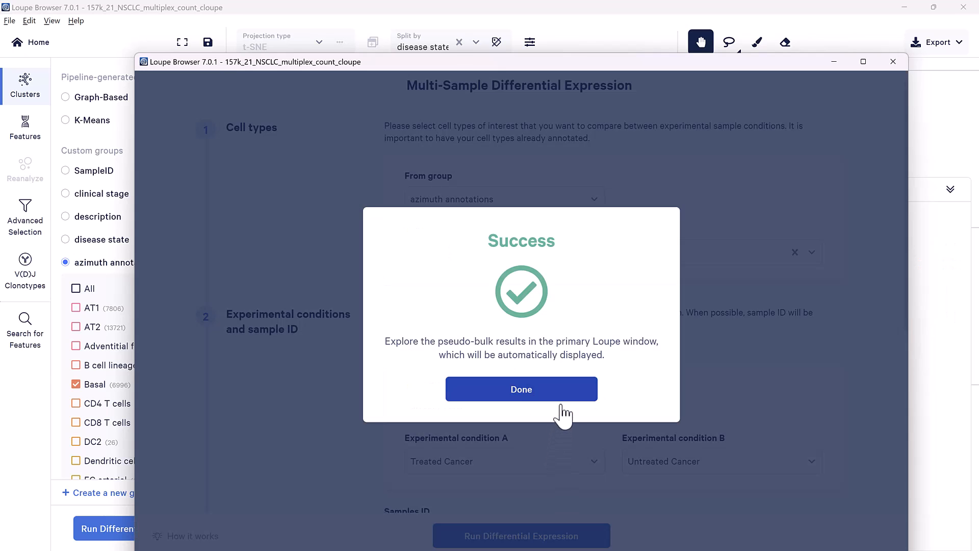
left_click(561, 391)
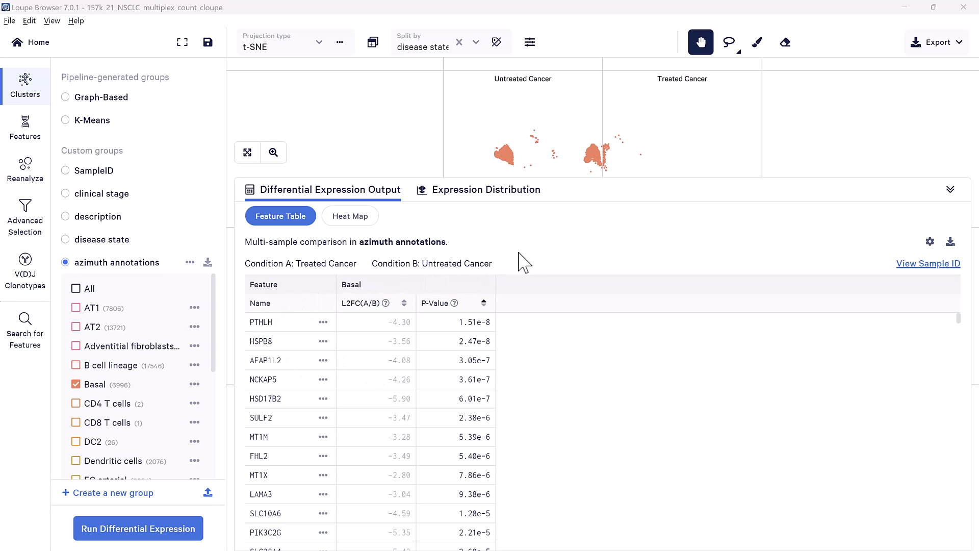
left_click(930, 241)
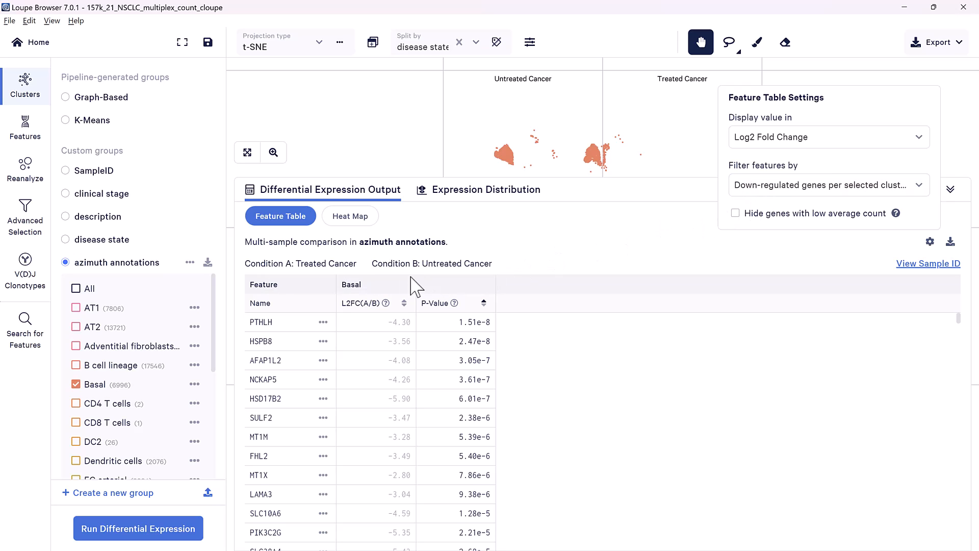
Import the feature lists from 157k_21_NSCLC_multiplex_Features.csv into the dataset's features
left_click(21, 146)
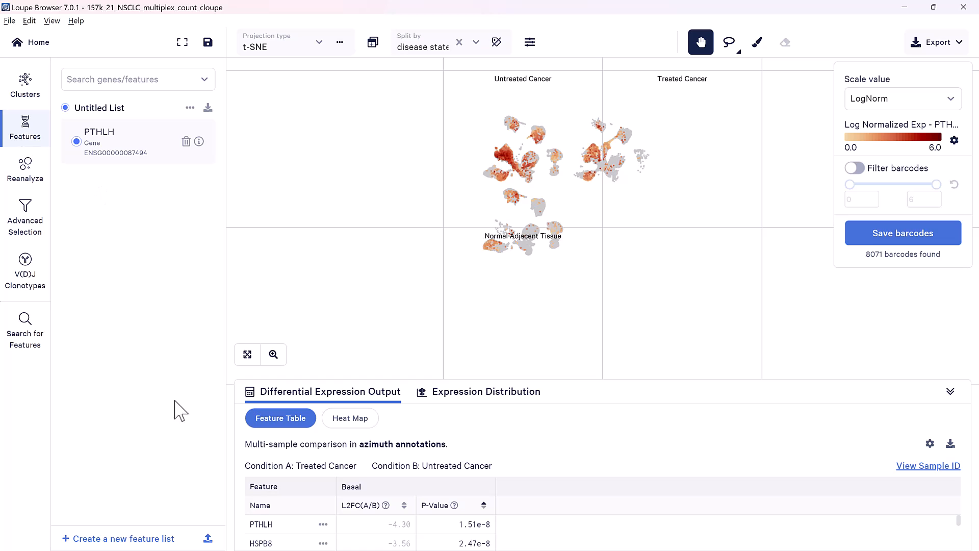
left_click(208, 538)
left_click(202, 507)
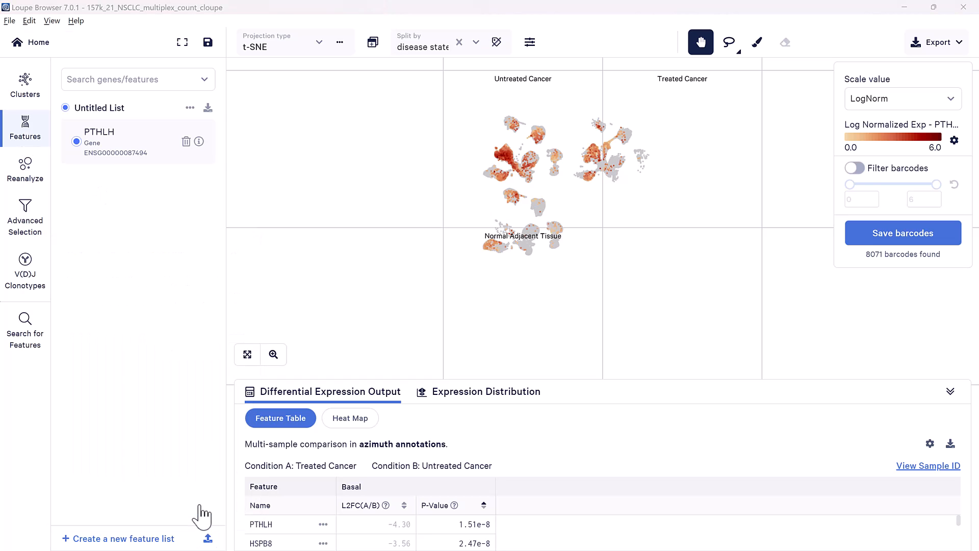
left_click(367, 301)
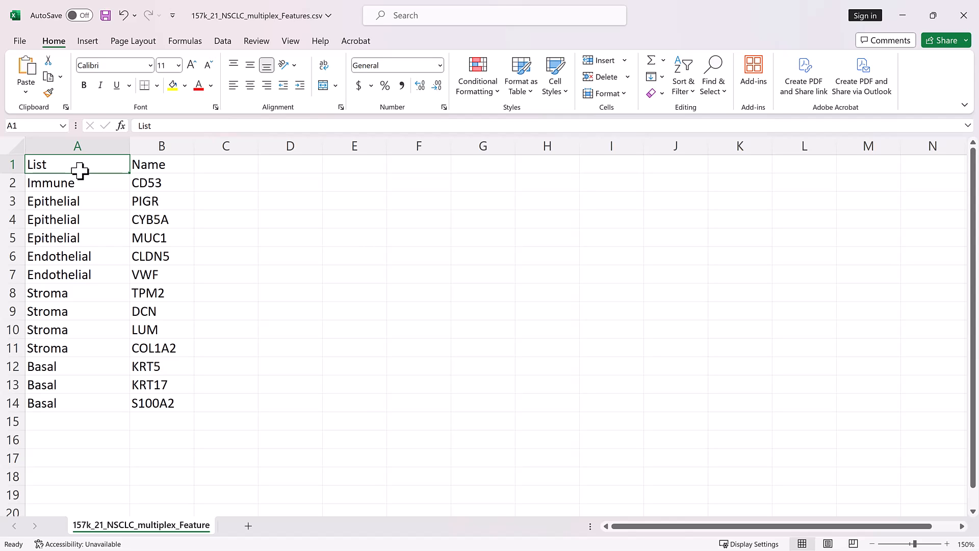
Examine the List and Name columns of the feature CSV in Excel, then close the spreadsheet and return to Loupe Browser
left_click_drag(80, 171, 83, 402)
left_click_drag(171, 165, 174, 406)
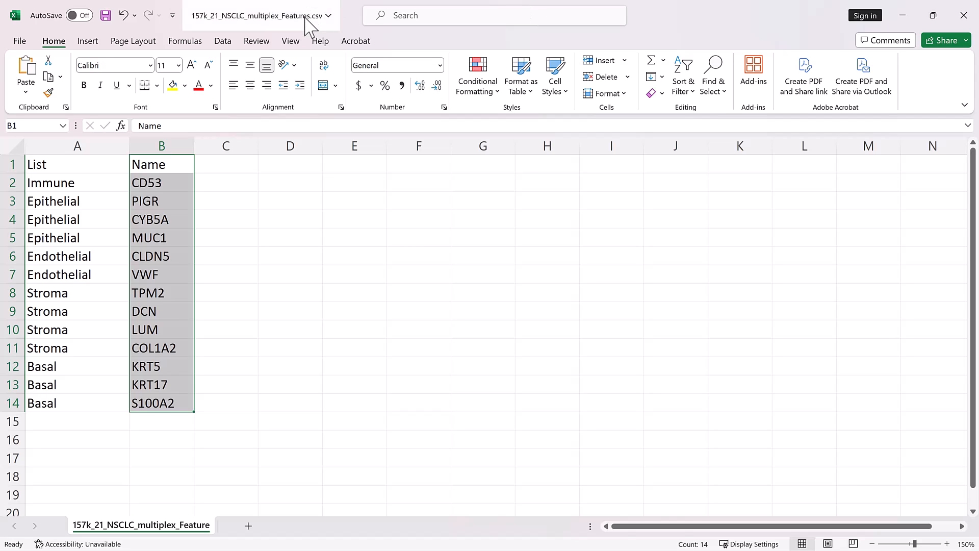
left_click(963, 15)
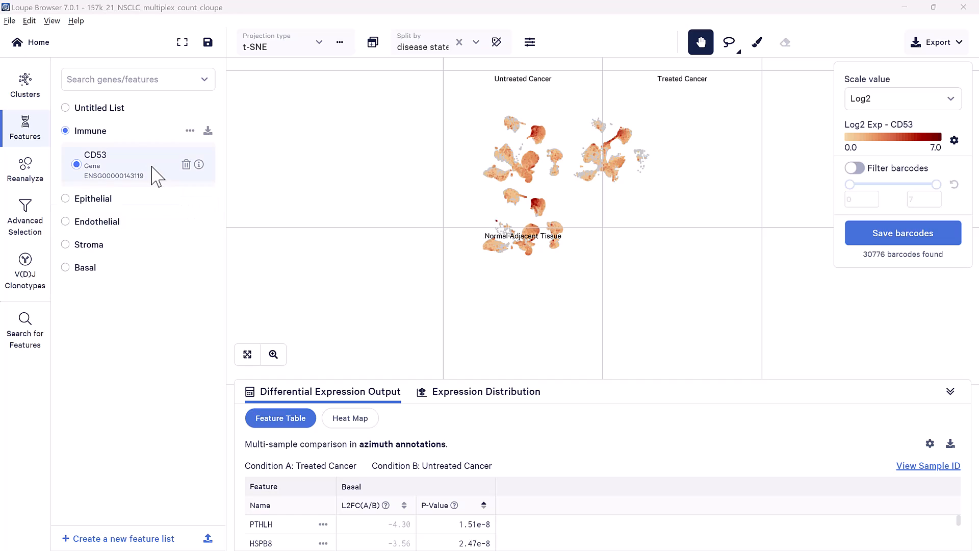
View the combined expression of the imported Epithelial, Endothelial, Stroma and Basal feature lists one after another, ending on Basal
left_click(124, 203)
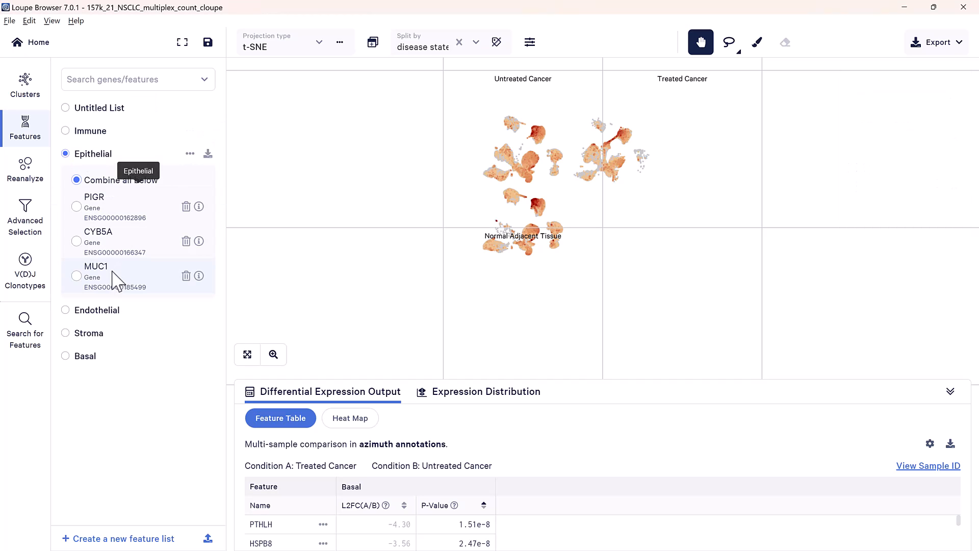
left_click(117, 311)
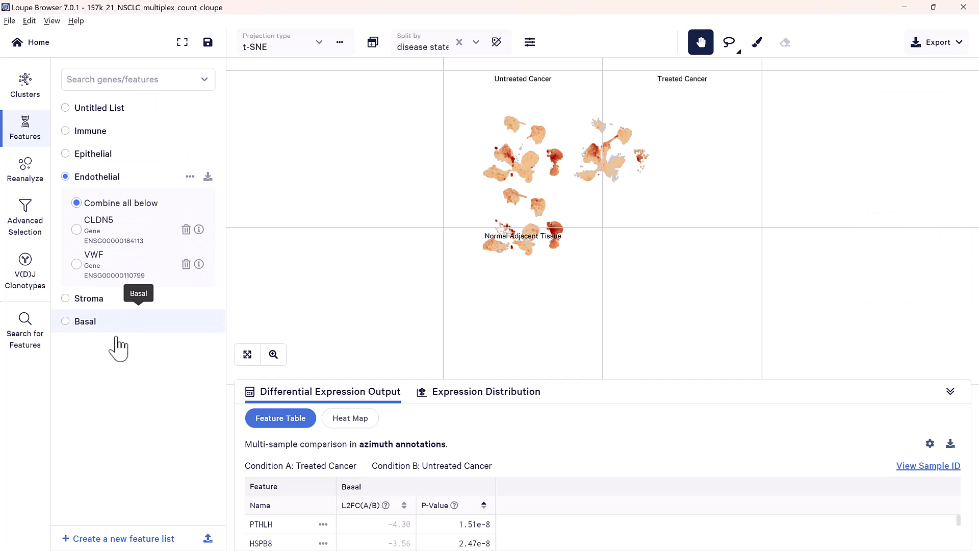
left_click(123, 305)
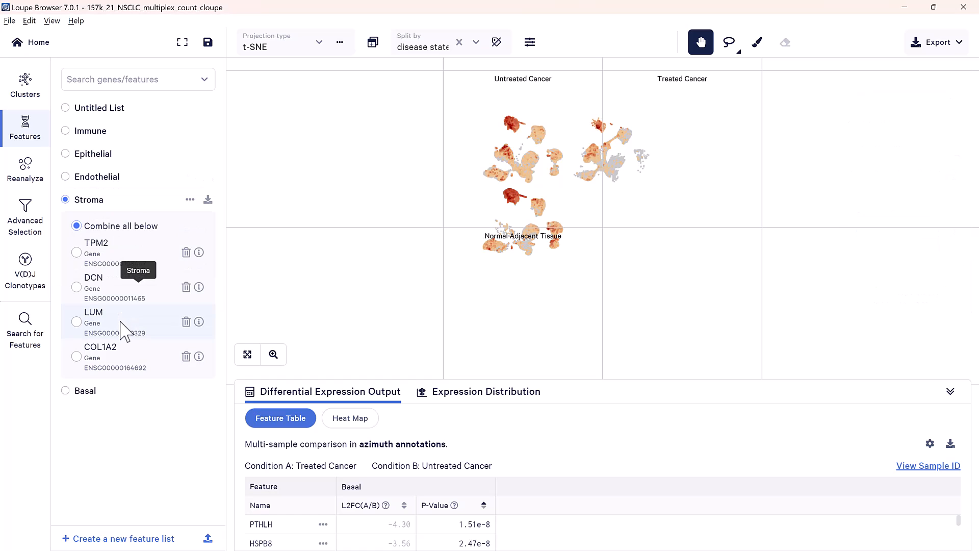
left_click(122, 390)
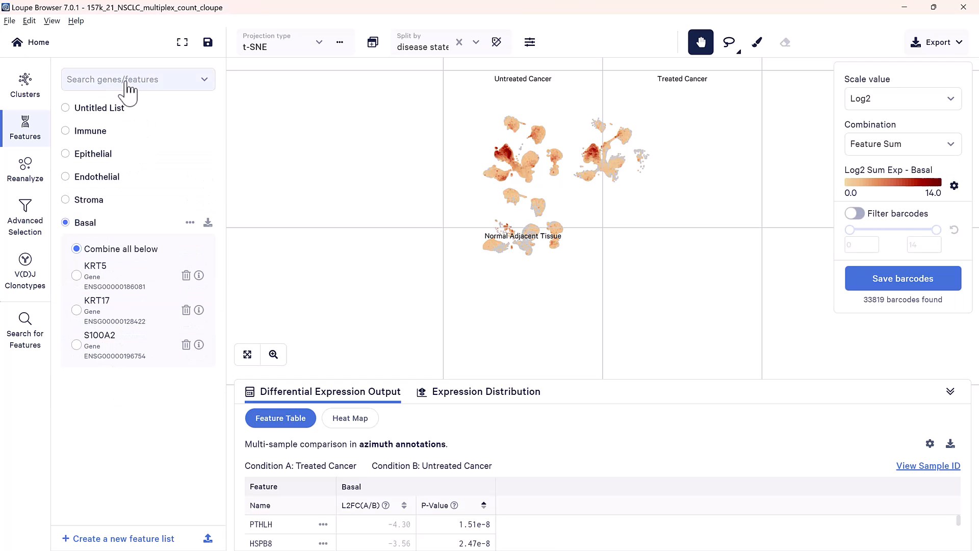
Add the genes KRT15 and SFN to the Basal feature list
left_click(163, 86)
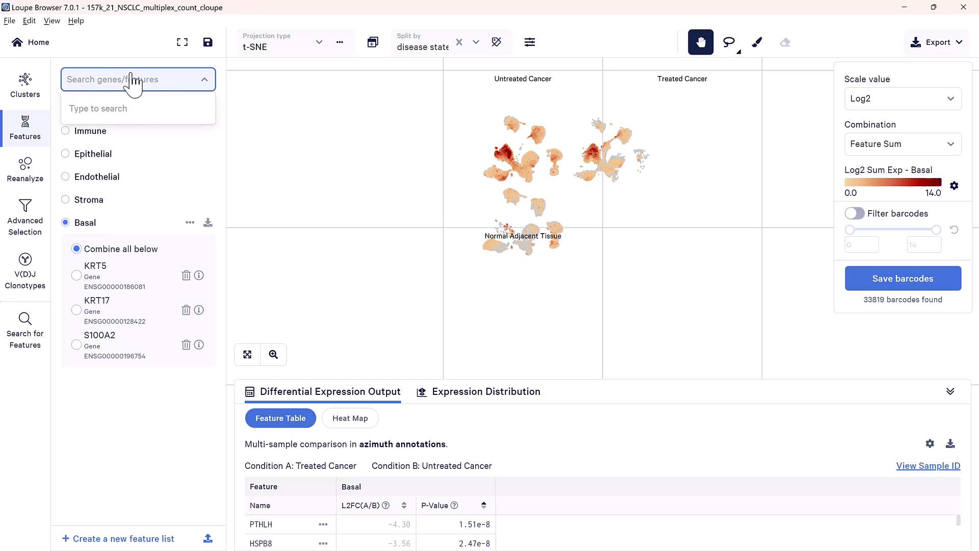
type("krt15")
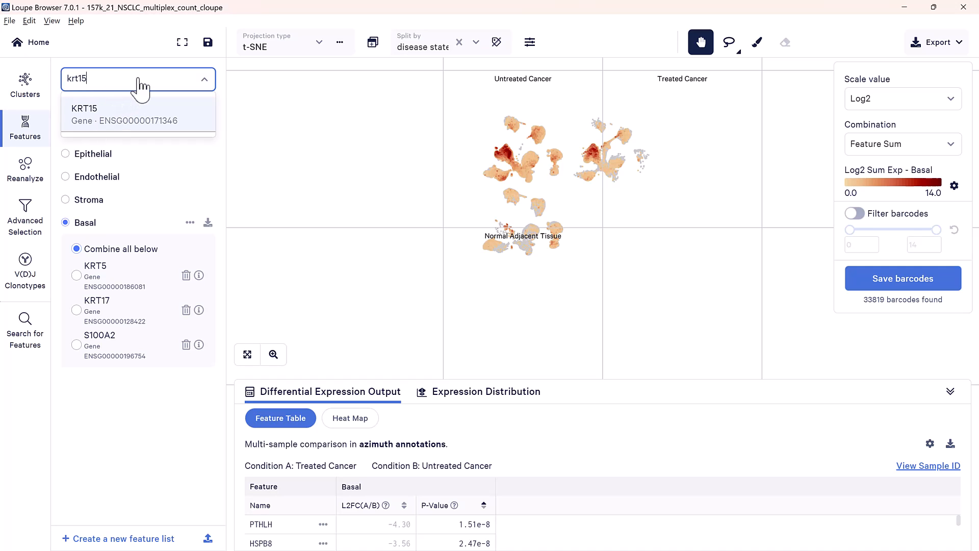
key("Return")
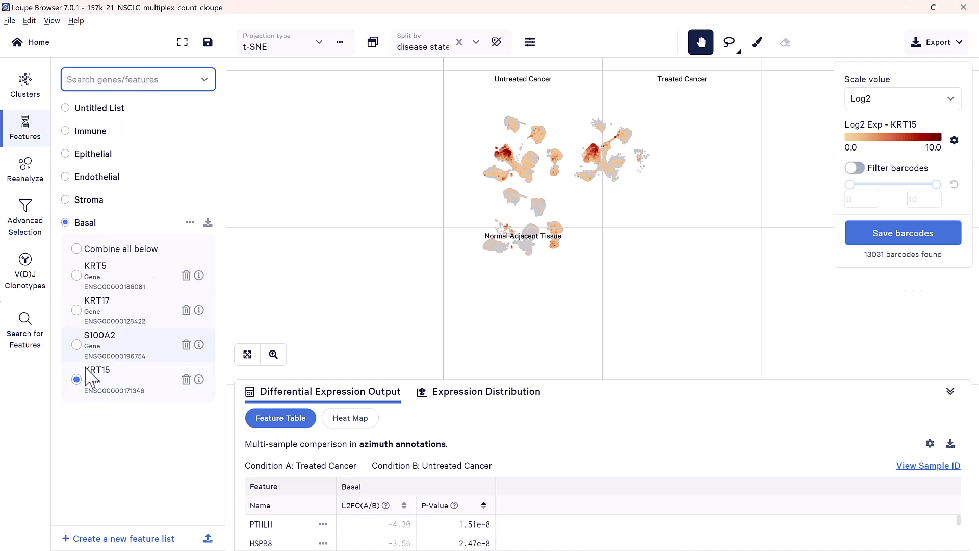
left_click(108, 80)
type("sfn")
left_click(109, 120)
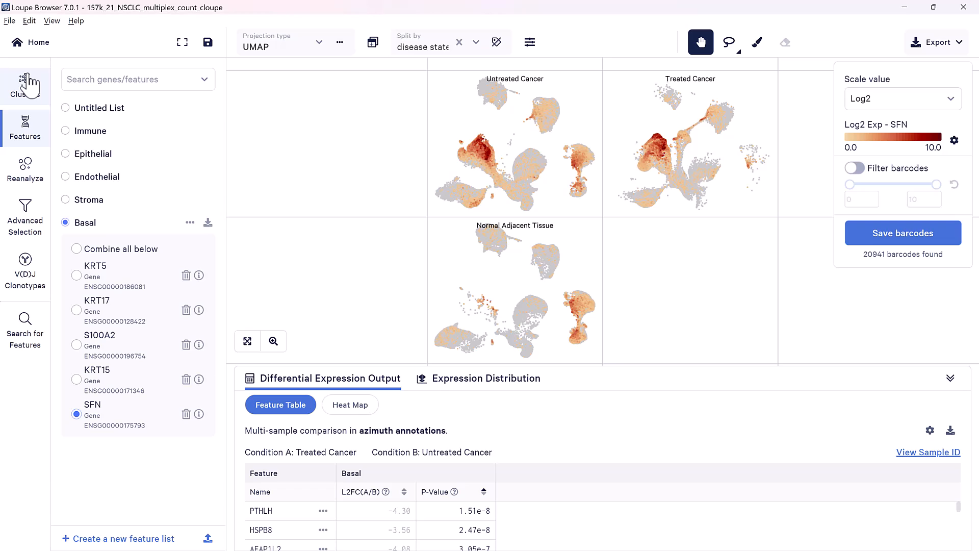
Activate the Basal Comparison cluster group and start the Reanalyze workflow for its barcodes, dismissing the introduction
left_click(29, 79)
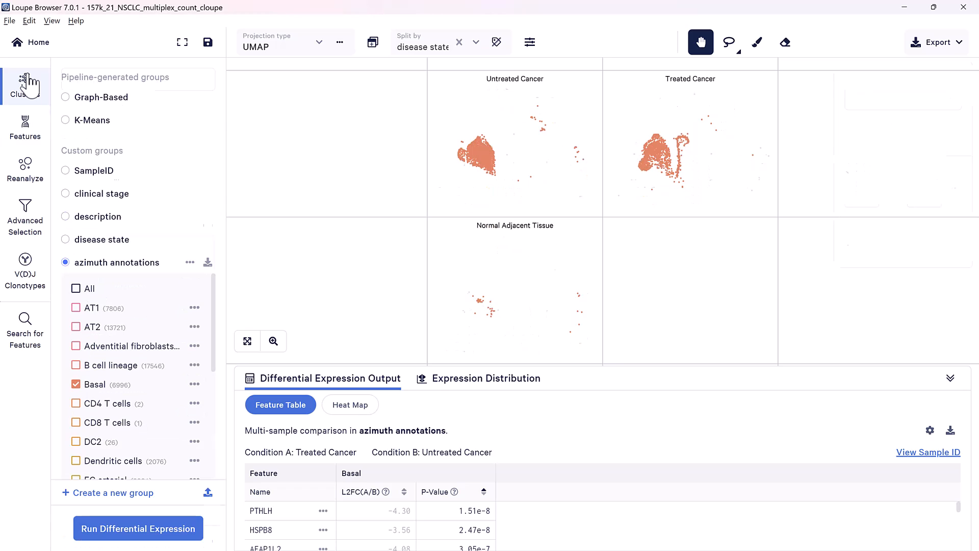
scroll(166, 343, "down", 2)
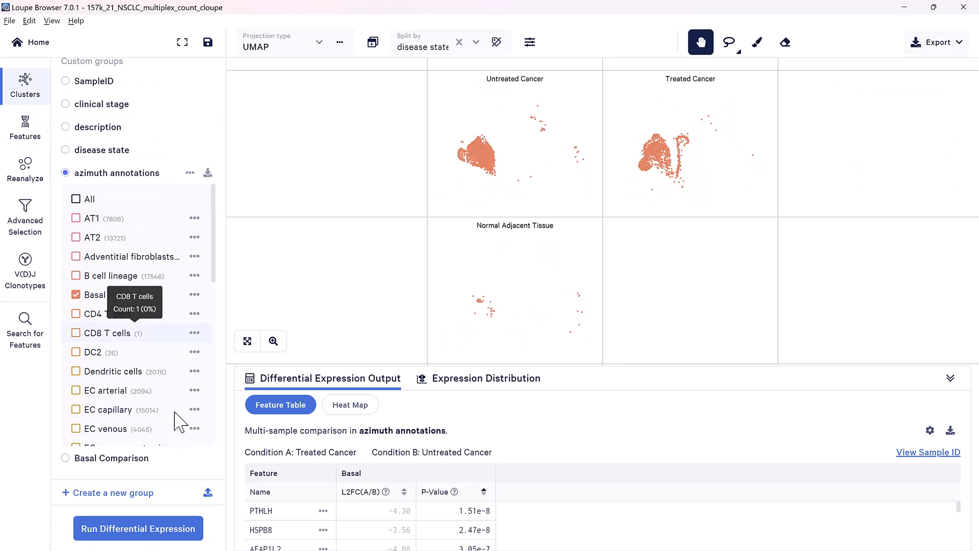
left_click(123, 459)
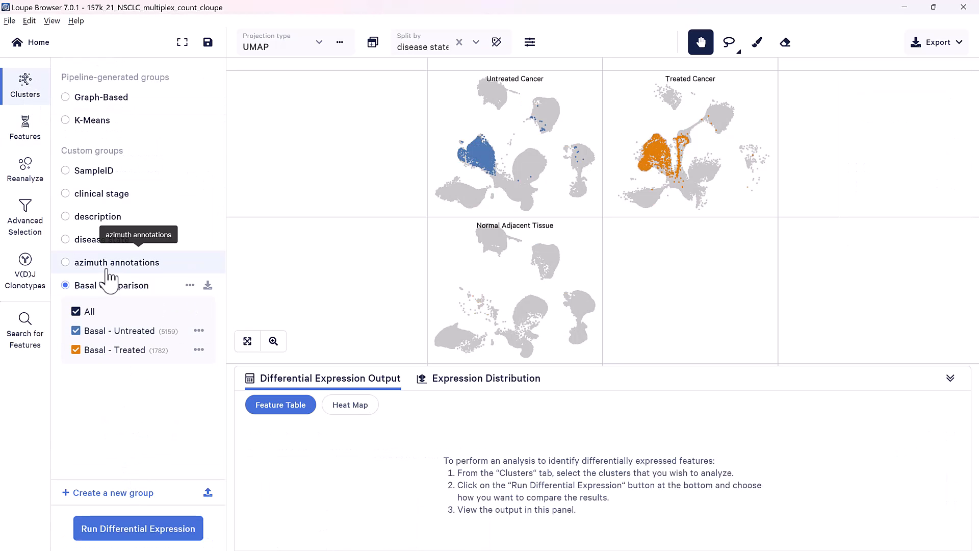
left_click(25, 190)
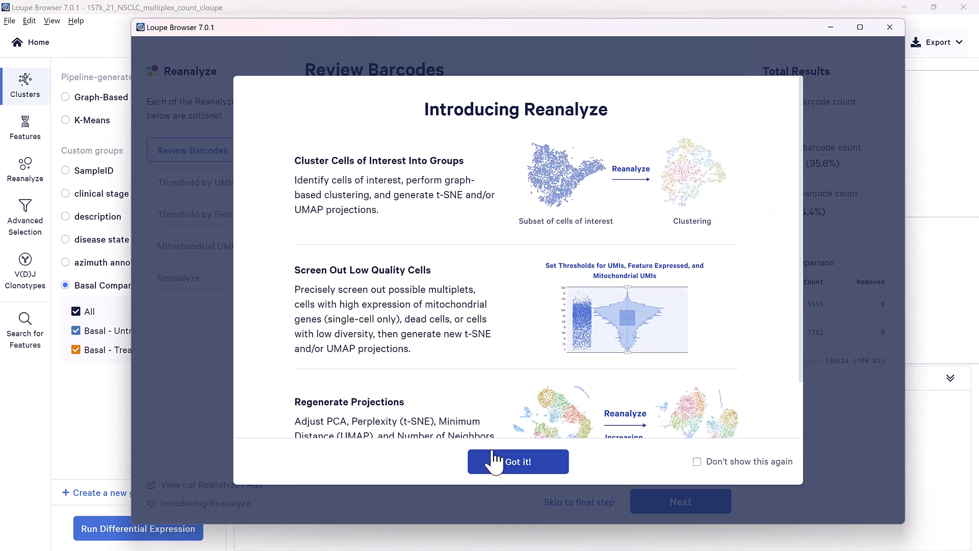
left_click(492, 463)
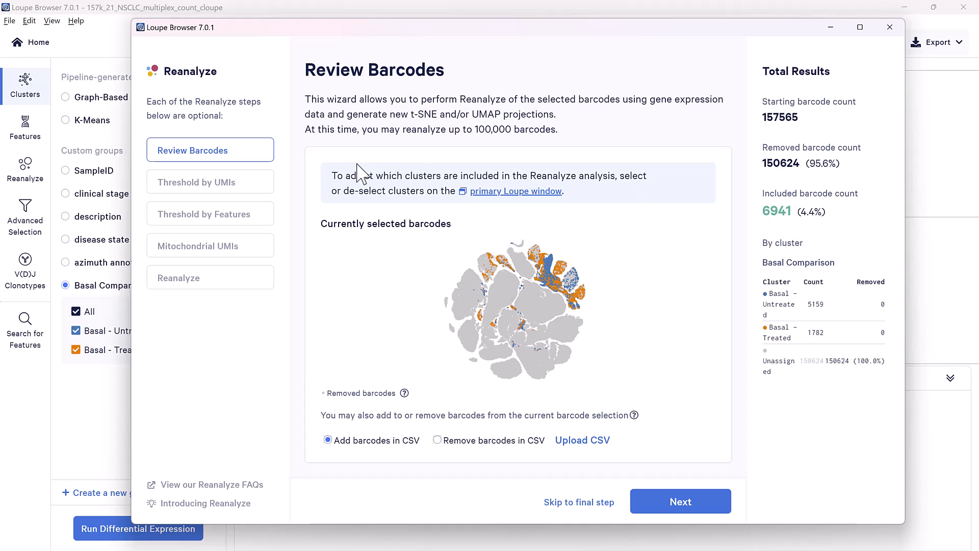
Look through the Reanalyze threshold stages for UMIs, features and mitochondrial UMIs
left_click(255, 182)
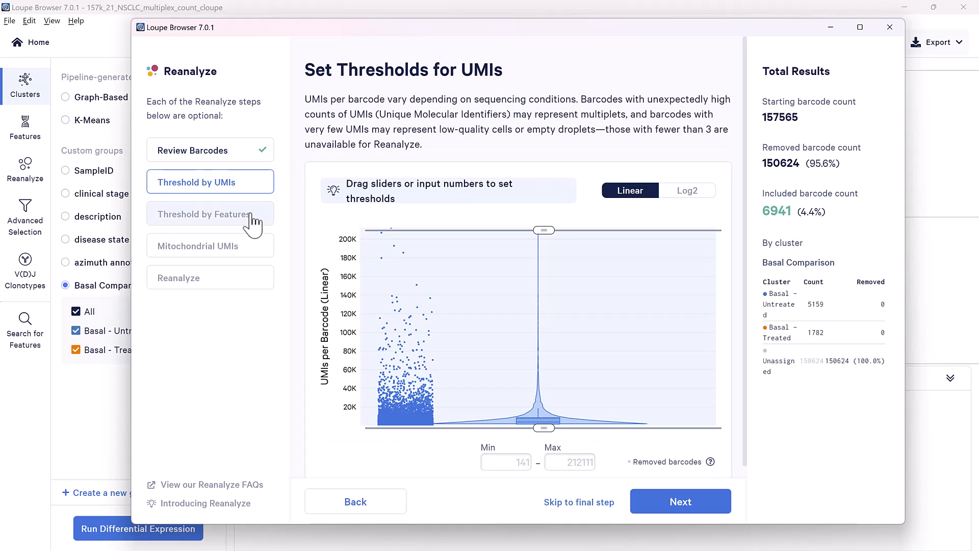
left_click(255, 217)
left_click(249, 247)
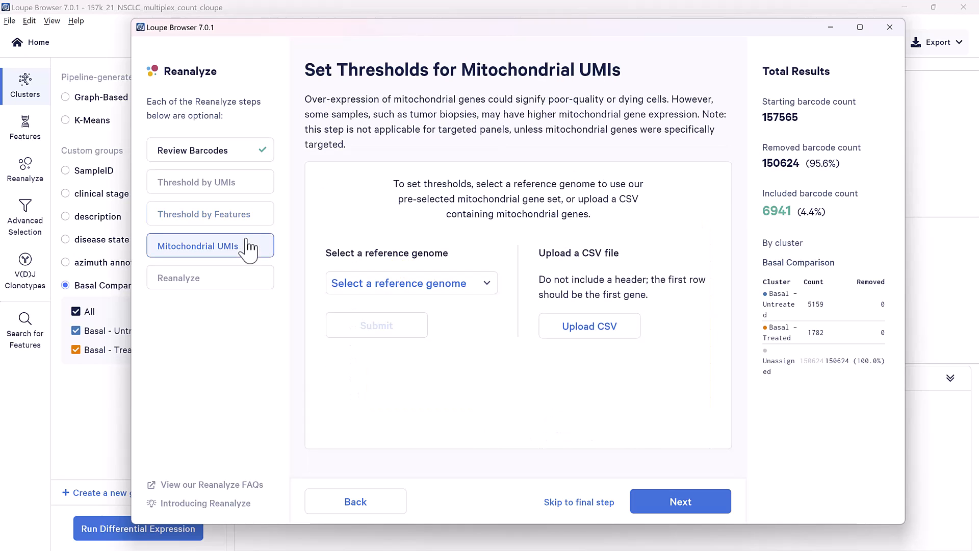
Set the genes-per-barcode thresholds to a minimum of 100 and a maximum of 10000, and continue to mitochondrial UMIs
left_click(246, 217)
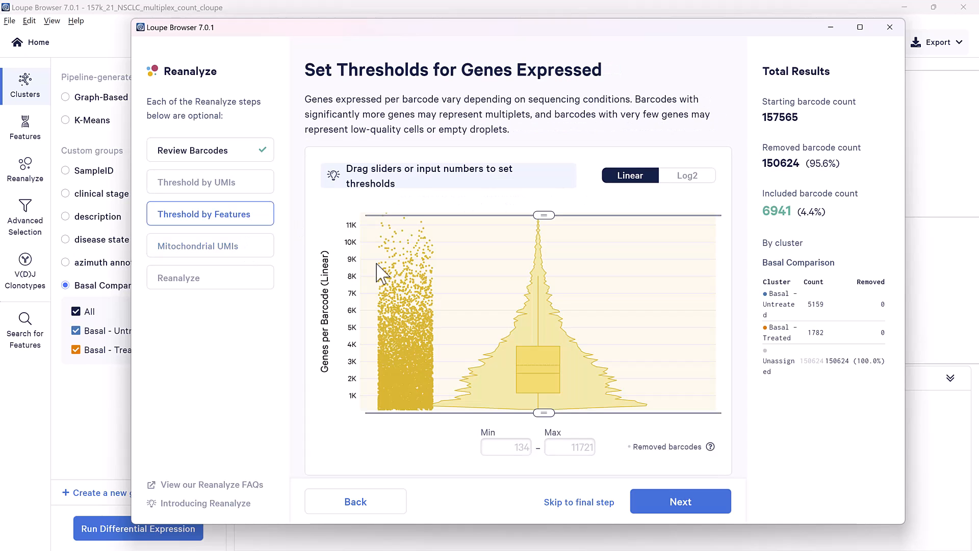
left_click(491, 448)
type("100")
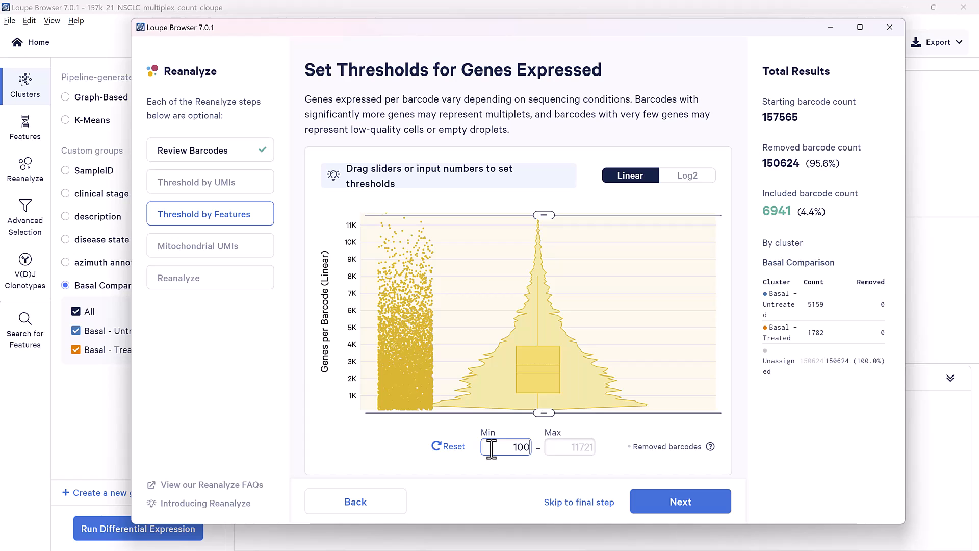
left_click(562, 449)
type("1000")
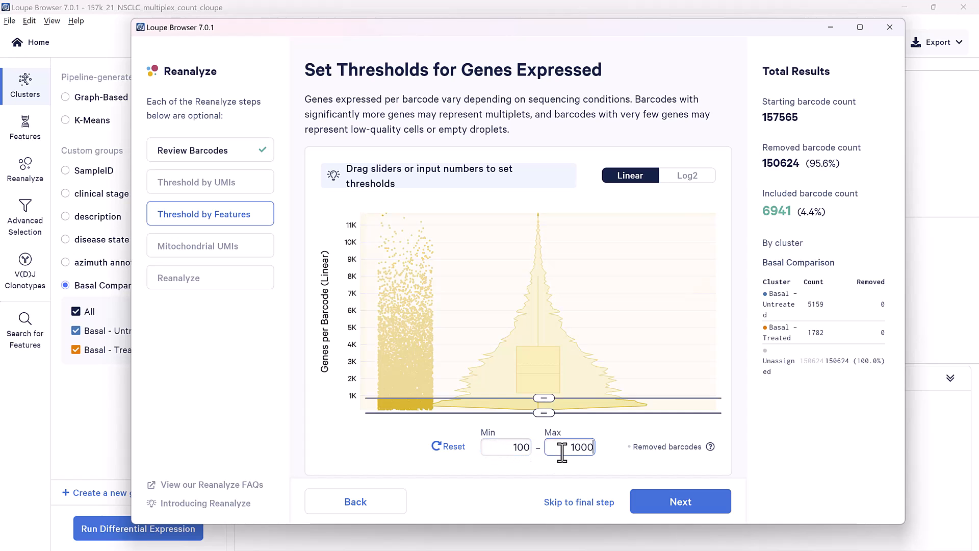
type("0")
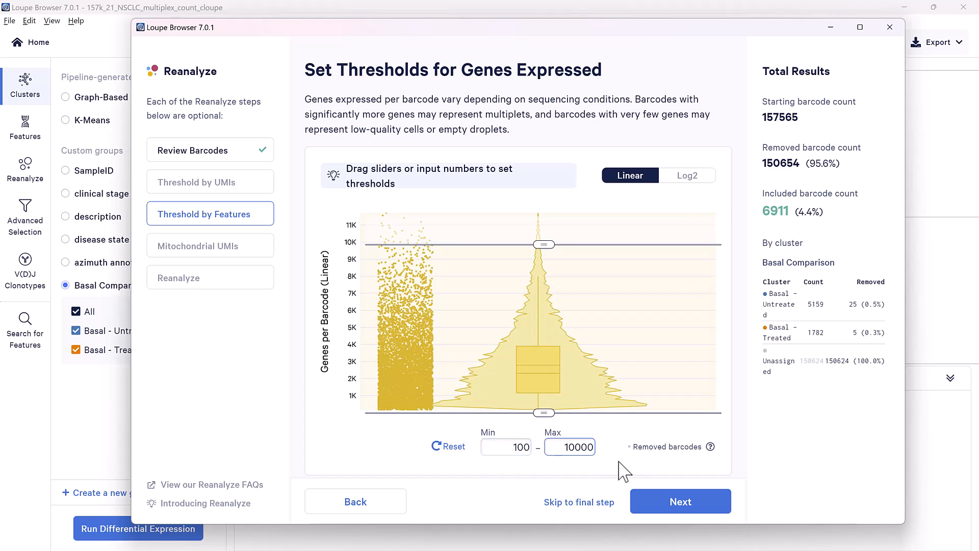
left_click(643, 504)
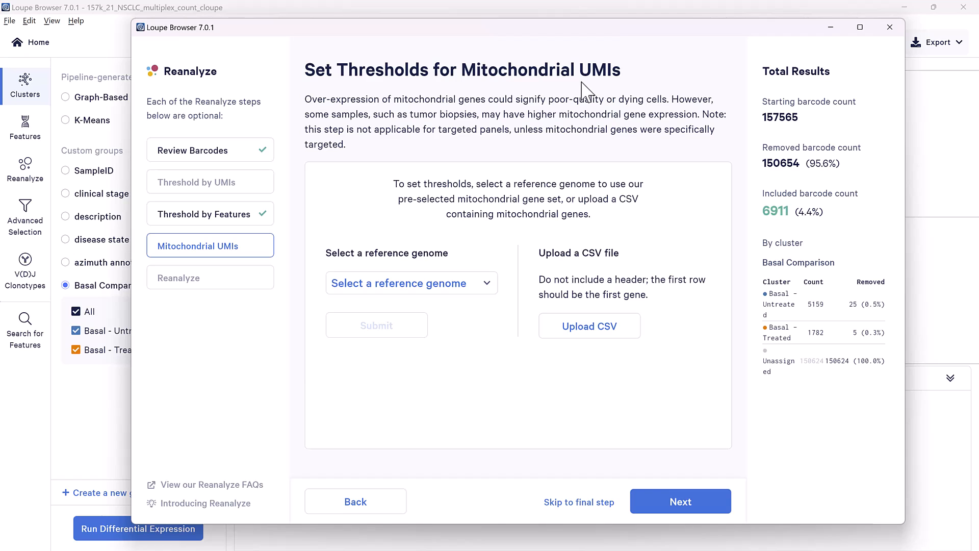
Limit mitochondrial UMIs to a maximum of 5% using the Human (GRCh38/hg19) reference genome, and continue to the final stage
left_click(459, 283)
left_click(459, 315)
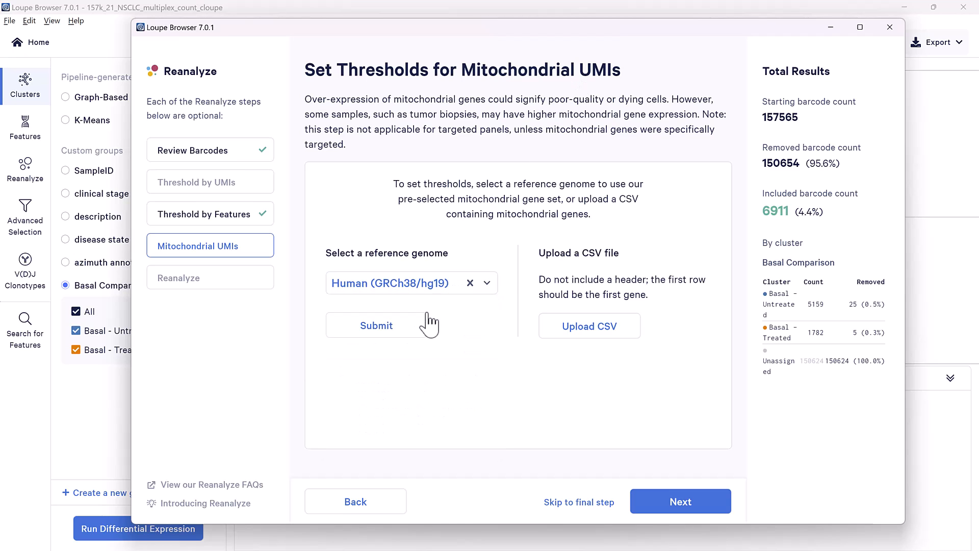
left_click(396, 327)
scroll(457, 328, "down", 2)
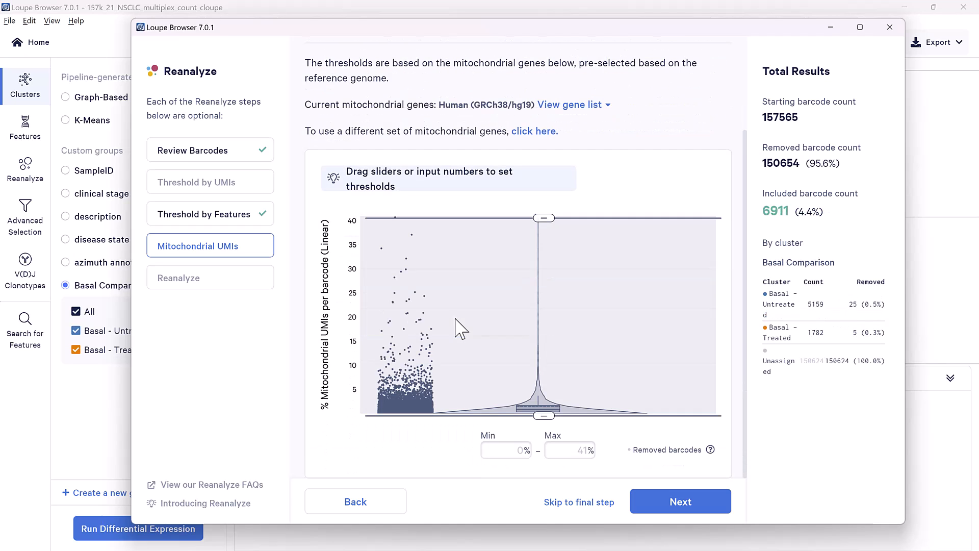
left_click(561, 452)
type("5")
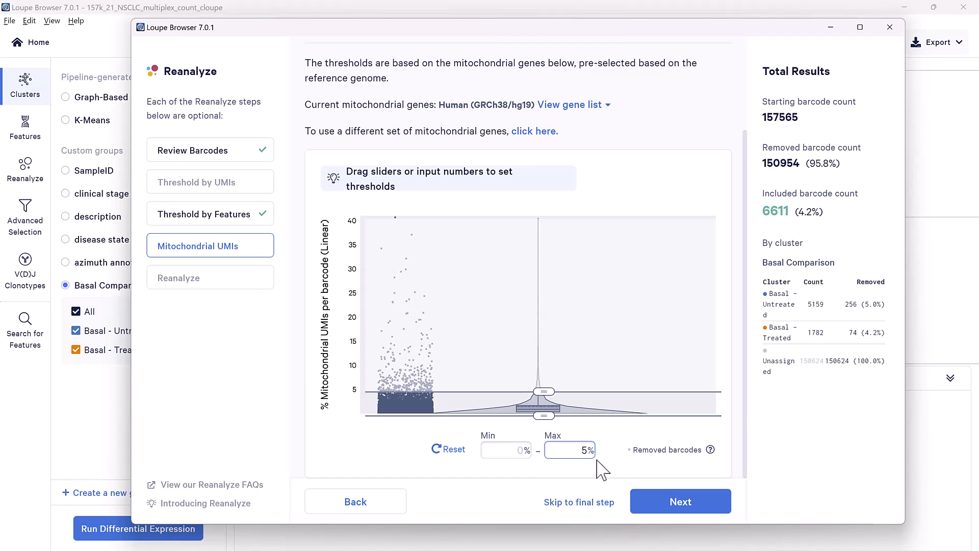
left_click(658, 505)
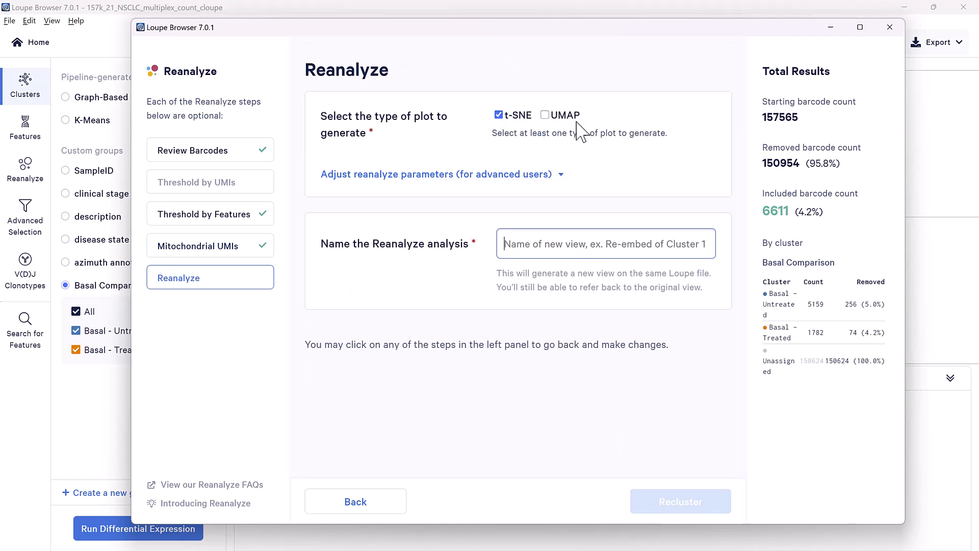
Add UMAP to the plots to generate, name the analysis "Basal Only" and recluster the barcodes
left_click(545, 116)
left_click(573, 250)
type("Basal O")
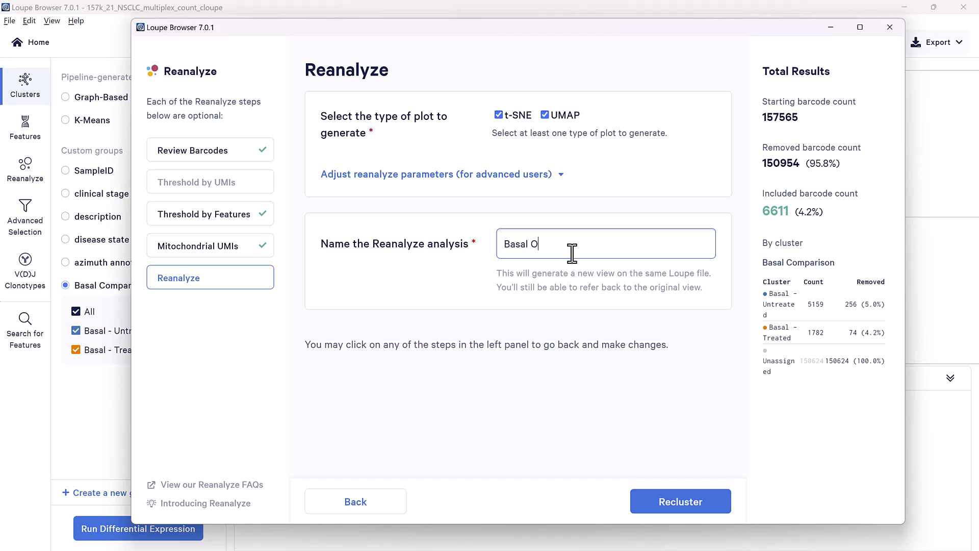
type("nly")
left_click(658, 514)
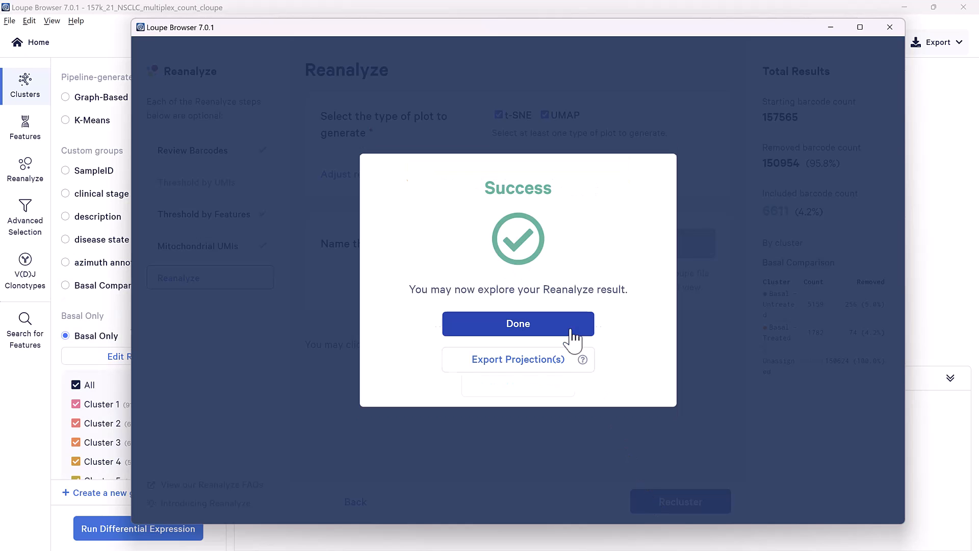
left_click(570, 329)
Split the Basal Only t-SNE projection by disease state
left_click(416, 46)
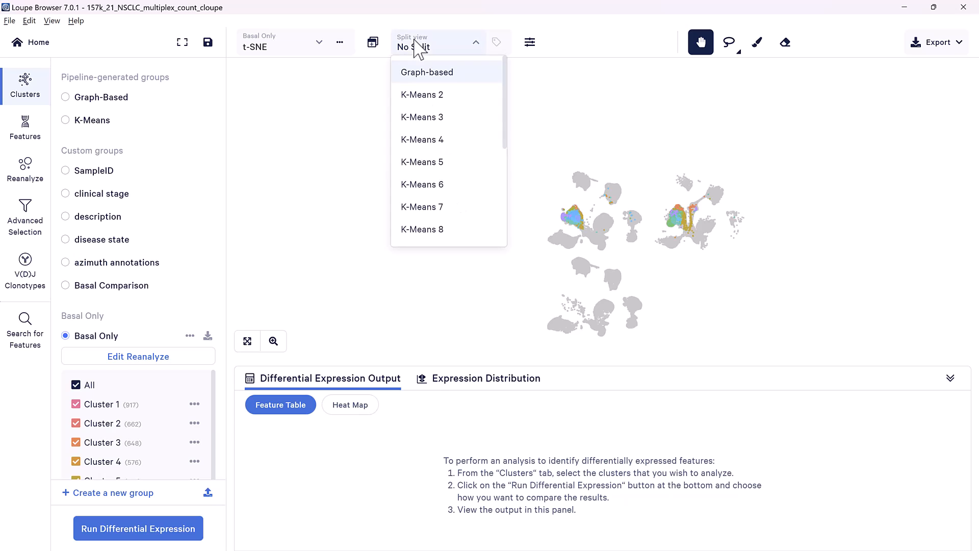
scroll(438, 163, "down", 4)
left_click(438, 164)
Switch to the Basal Only UMAP projection and split it by disease state
left_click(302, 45)
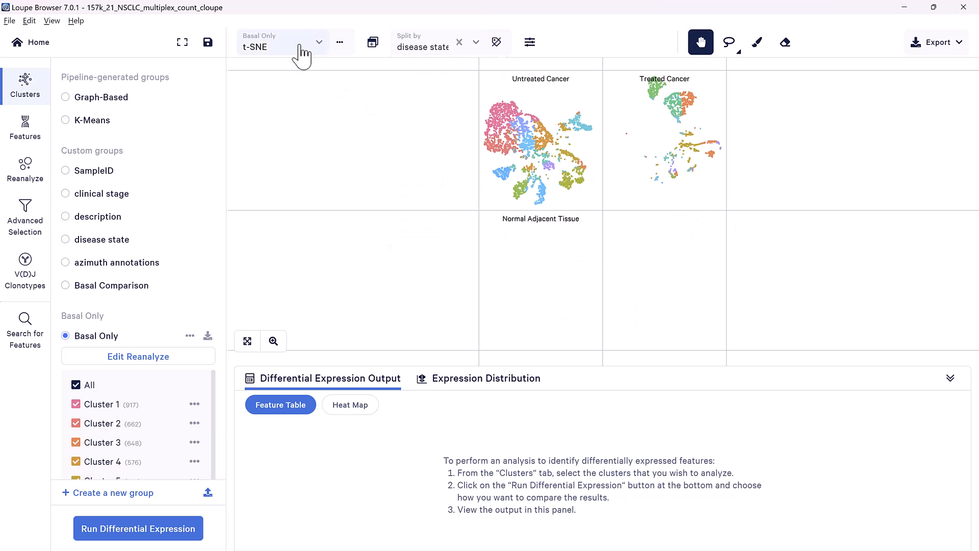
left_click(264, 209)
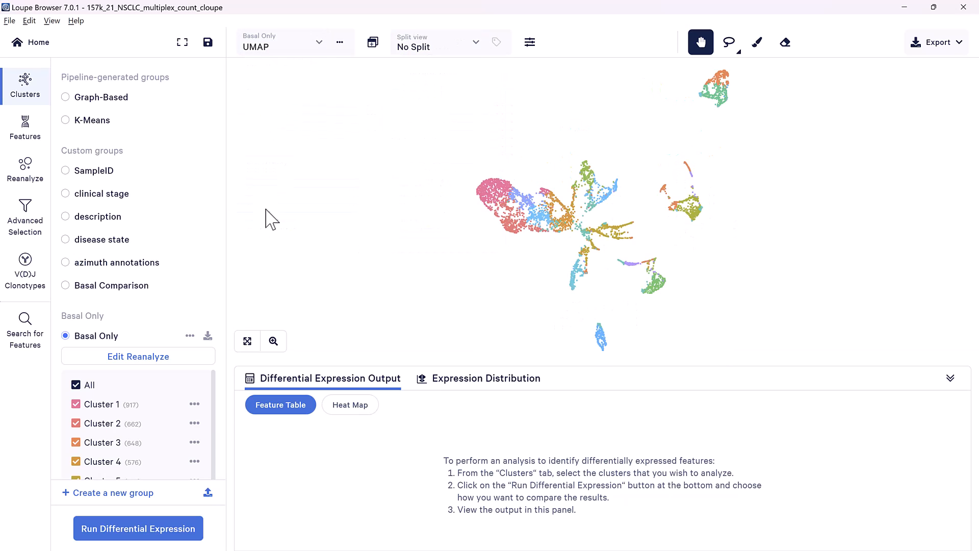
left_click(443, 51)
scroll(426, 161, "down", 4)
left_click(437, 163)
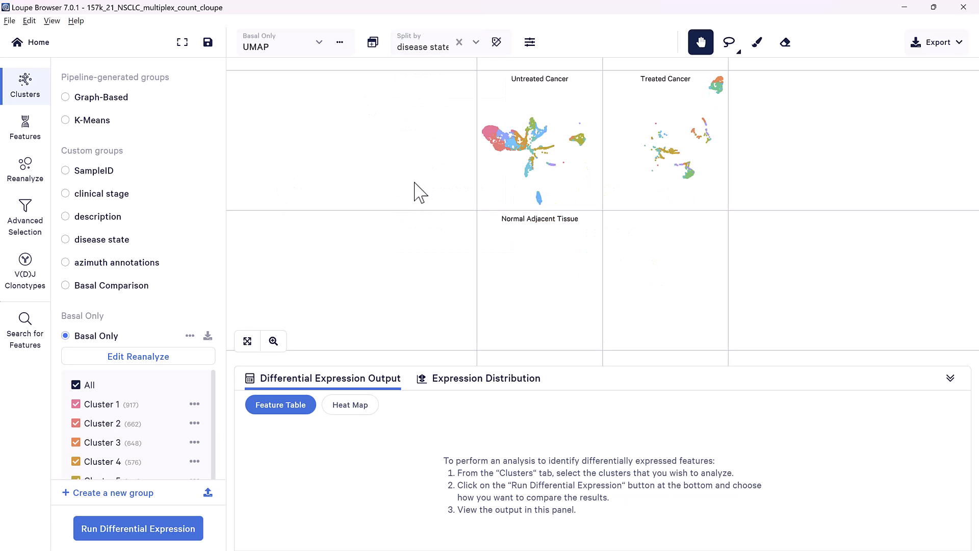